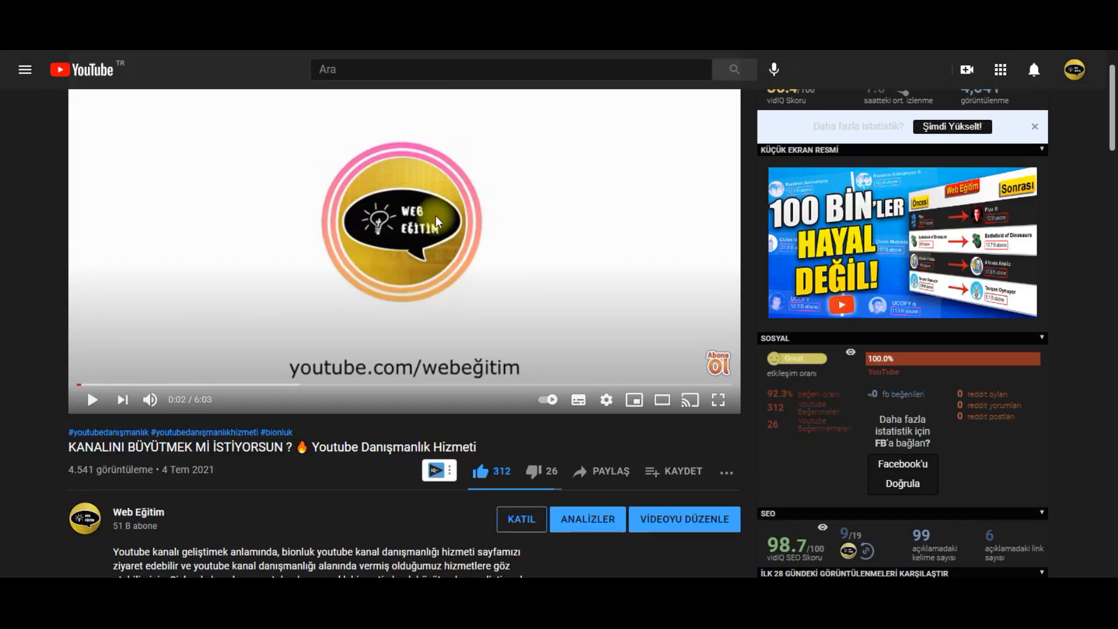
Step: Open the hashtags #youtubedanışmanlık, #youtubedanışmanlıkhizmeti and #bionluk above the "Youtube Danışmanlık Hizmeti" video title in separate browser tabs
scroll(250, 297, down, 2)
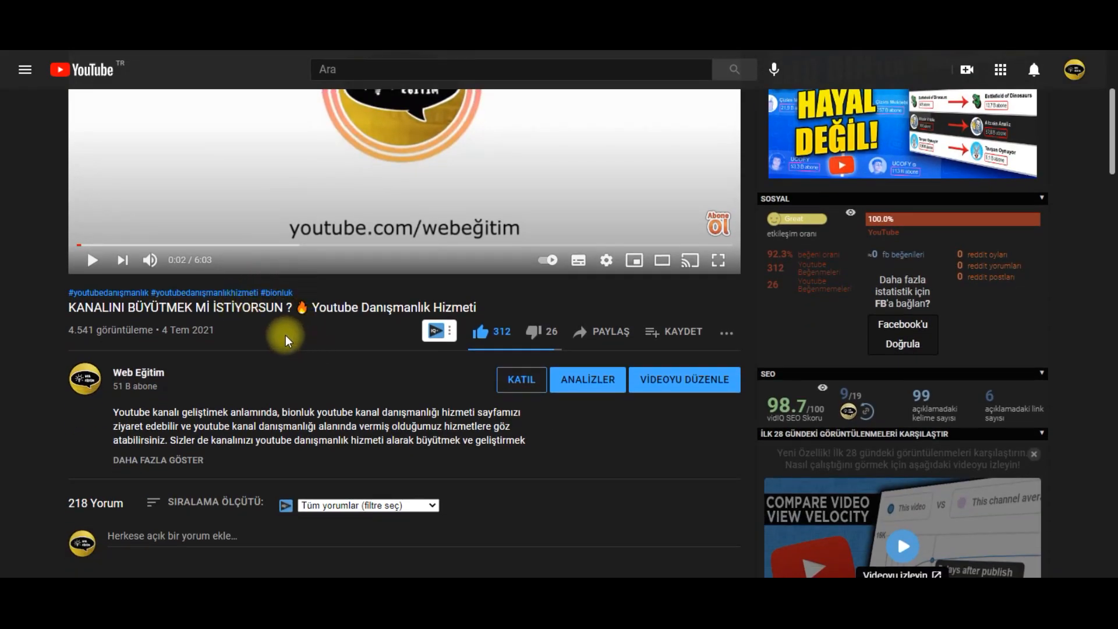
scroll(282, 343, up, 1)
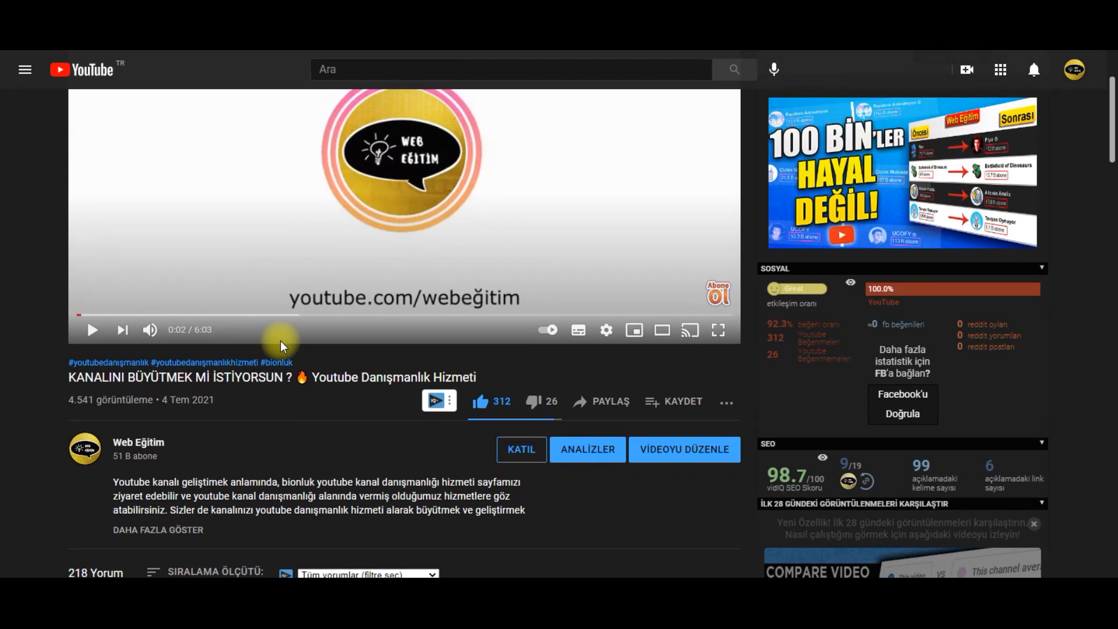
right_click(117, 362)
click(139, 375)
right_click(192, 359)
click(208, 372)
right_click(281, 362)
click(335, 363)
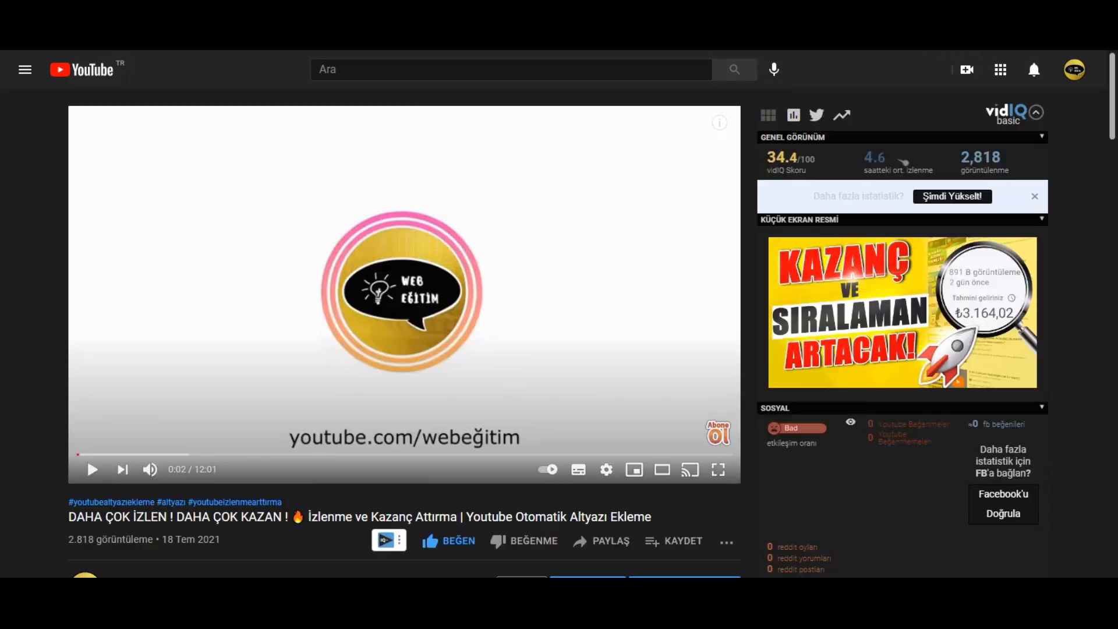
Step: Open the hashtags #youtubealtyazıekleme, #altyazı and #youtubeizlenmearttırma above the "Youtube Otomatik Altyazı Ekleme" video title in separate browser tabs
scroll(250, 348, down, 2)
right_click(116, 362)
click(148, 373)
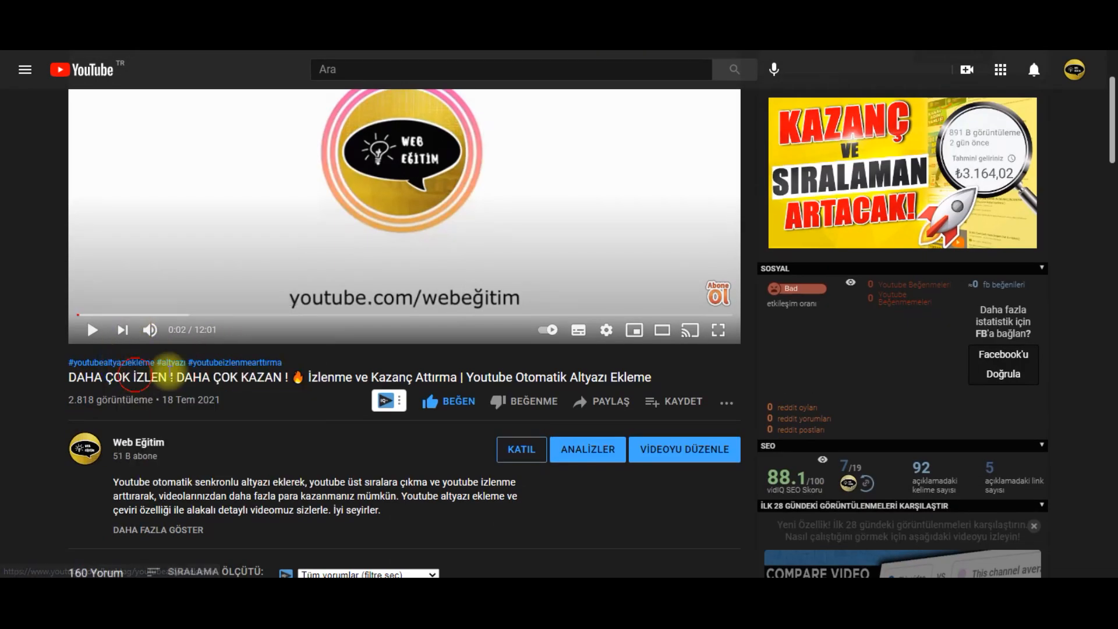
right_click(175, 364)
click(218, 374)
right_click(234, 364)
click(280, 375)
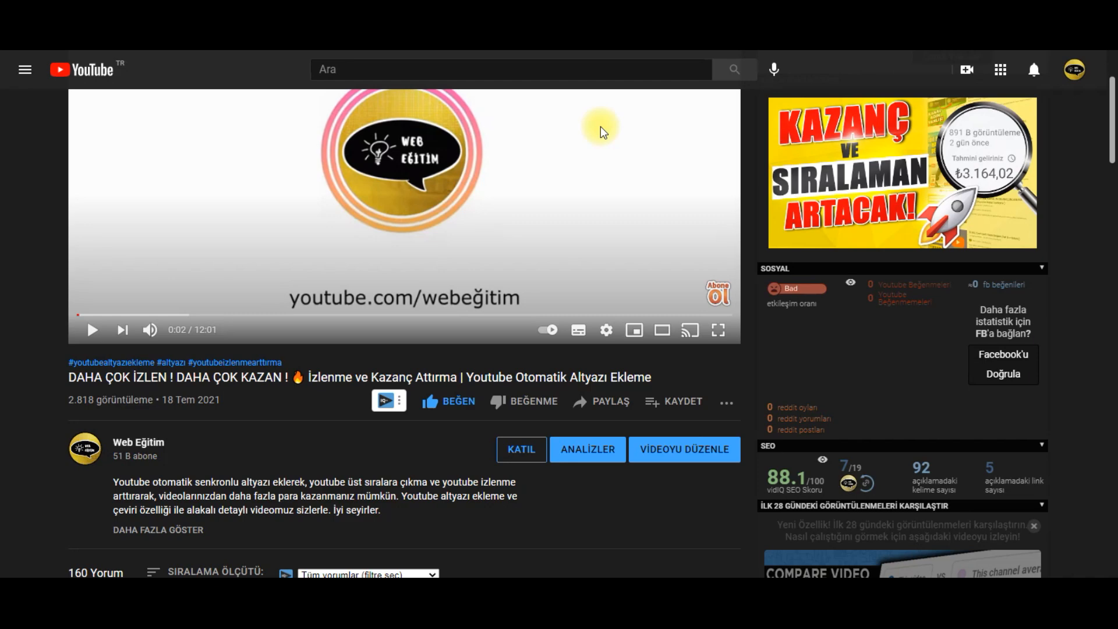
Step: Browse the videos listed on the #youtubealtyazıekleme hashtag results page
key(ctrl+Tab)
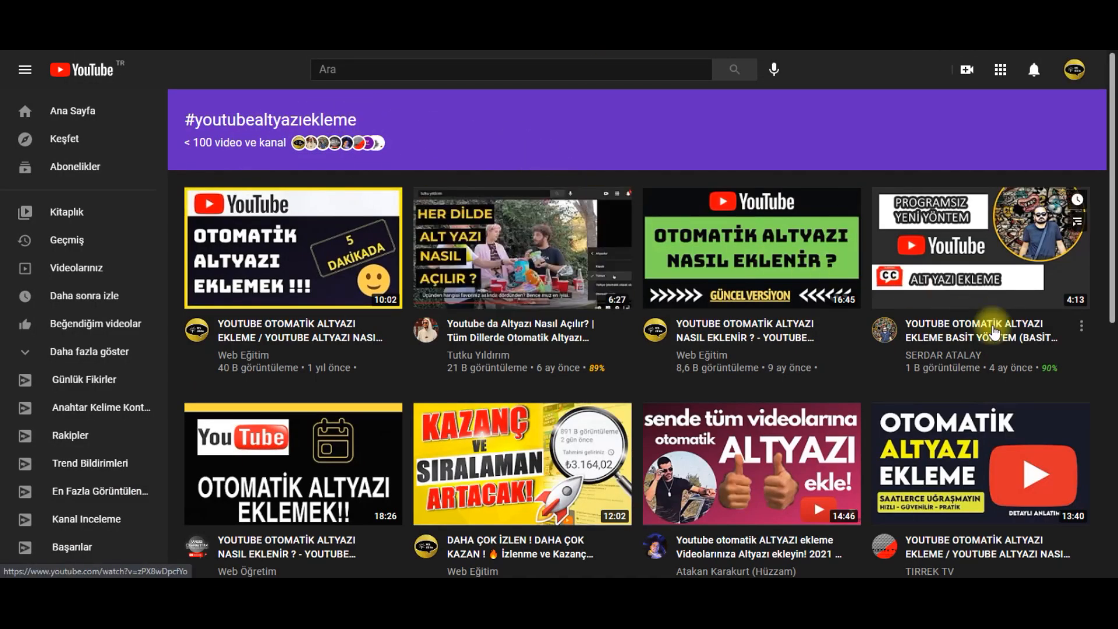
scroll(1094, 332, down, 4)
scroll(1106, 326, down, 5)
scroll(1106, 323, up, 7)
scroll(1109, 323, up, 2)
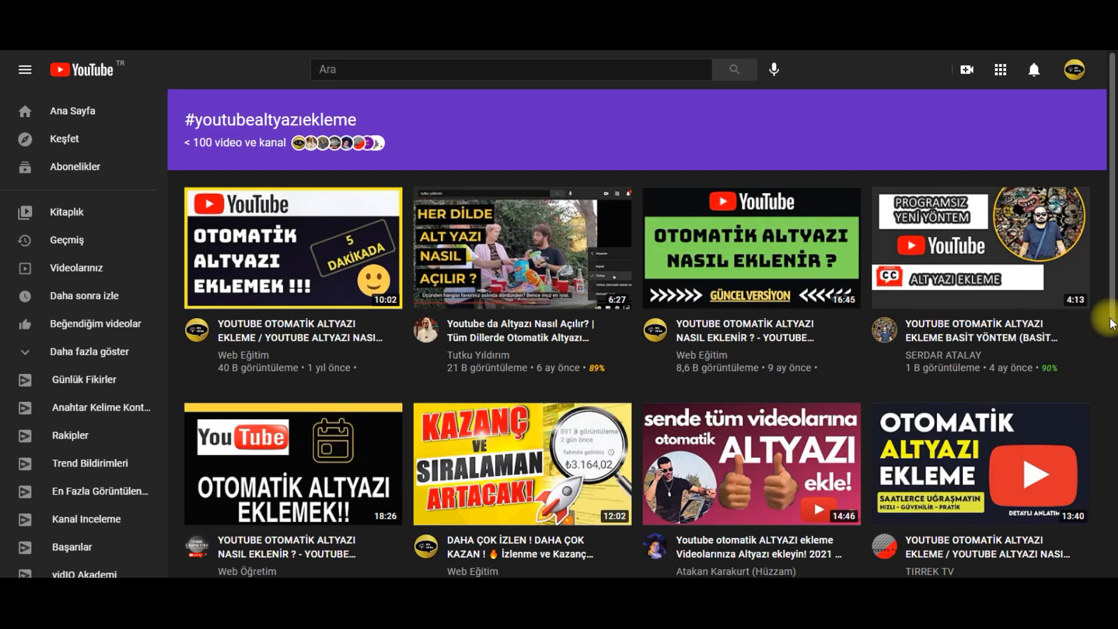
Step: Browse the videos listed on the #altyazı and #youtubeizlenmearttırma hashtag results pages
click(687, 29)
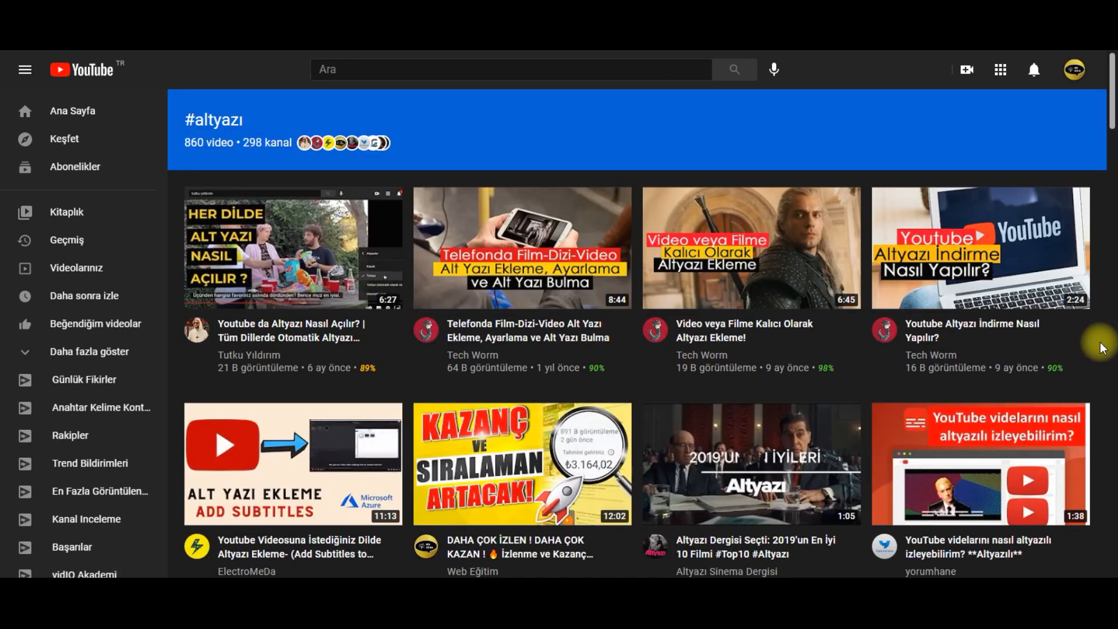
scroll(1102, 348, down, 8)
scroll(1102, 347, down, 7)
scroll(1102, 347, up, 6)
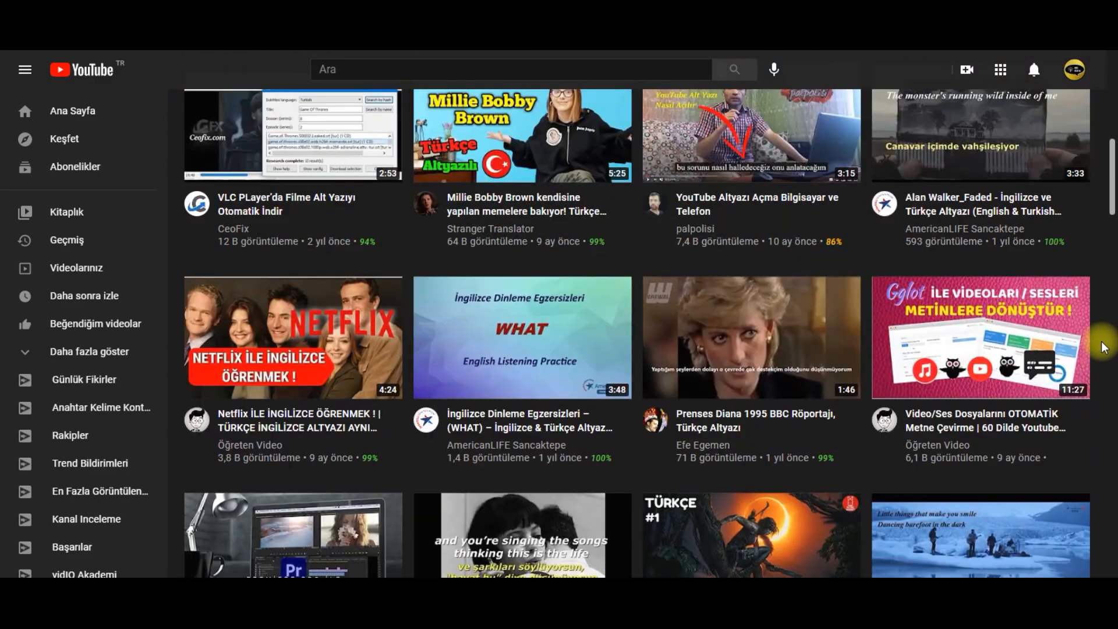
scroll(1102, 348, up, 8)
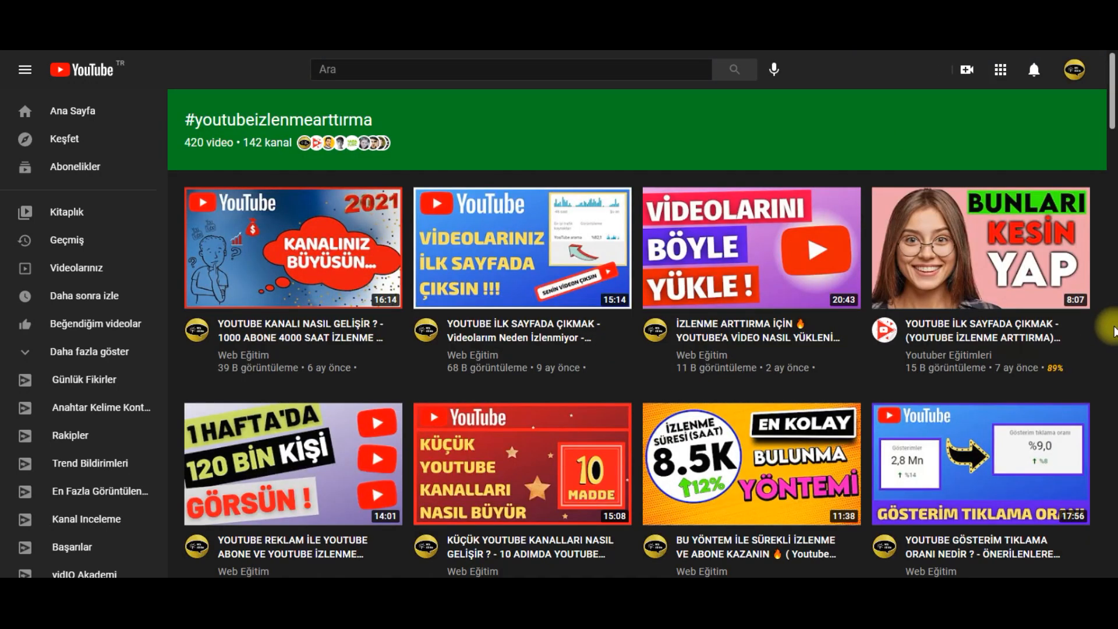
scroll(1109, 326, down, 6)
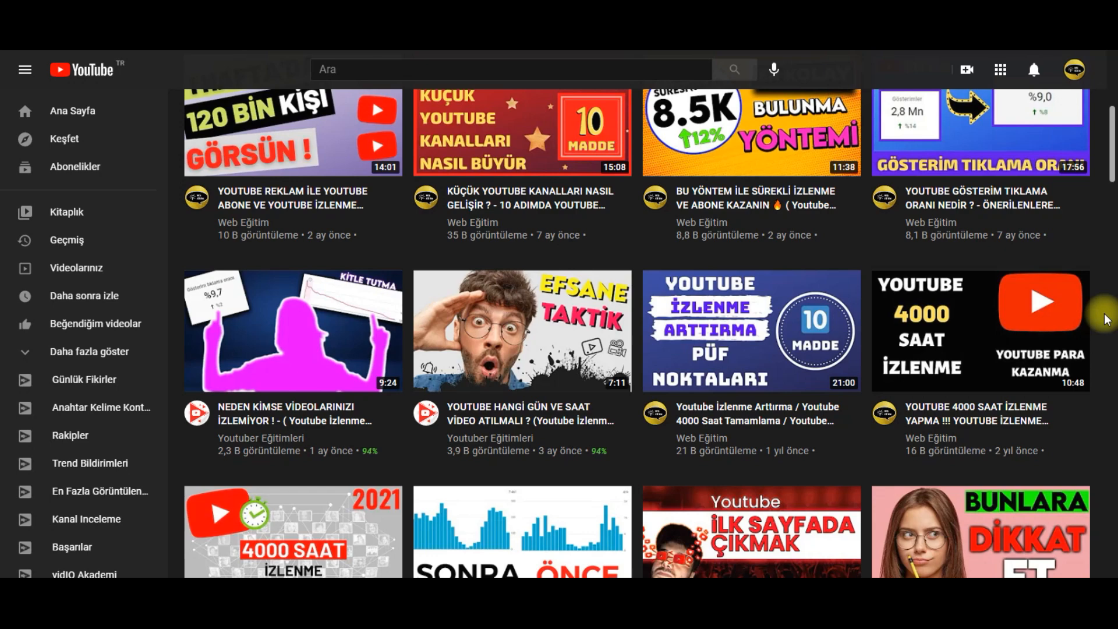
scroll(1109, 281, up, 5)
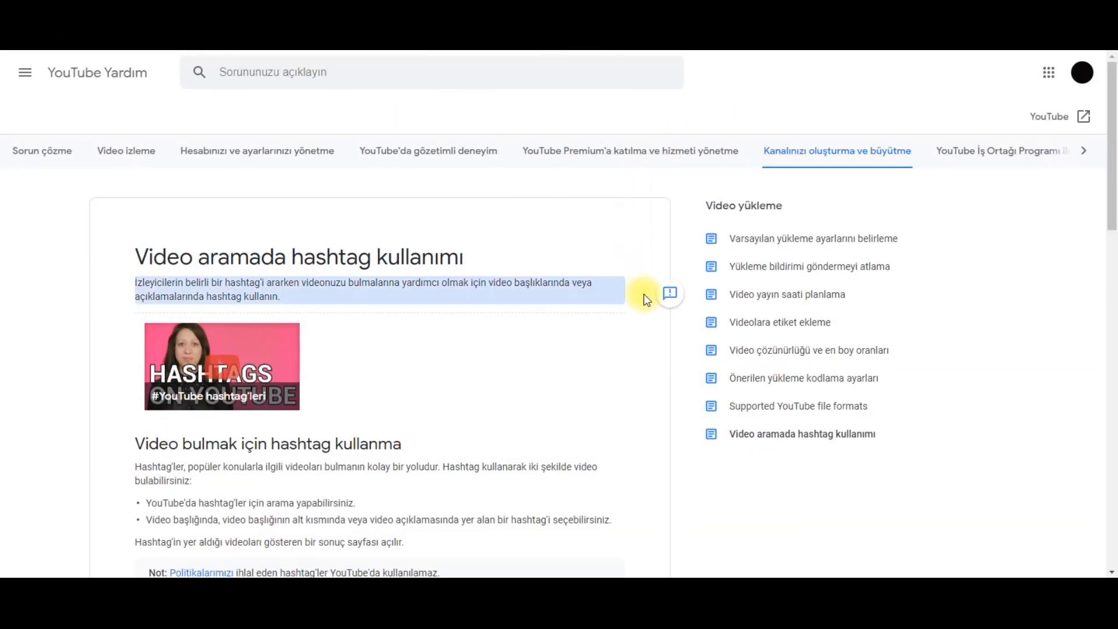
Step: Read the YouTube Help article on using hashtags in video search, highlighting the policy points on over-tagging and misleading content
scroll(644, 293, down, 4)
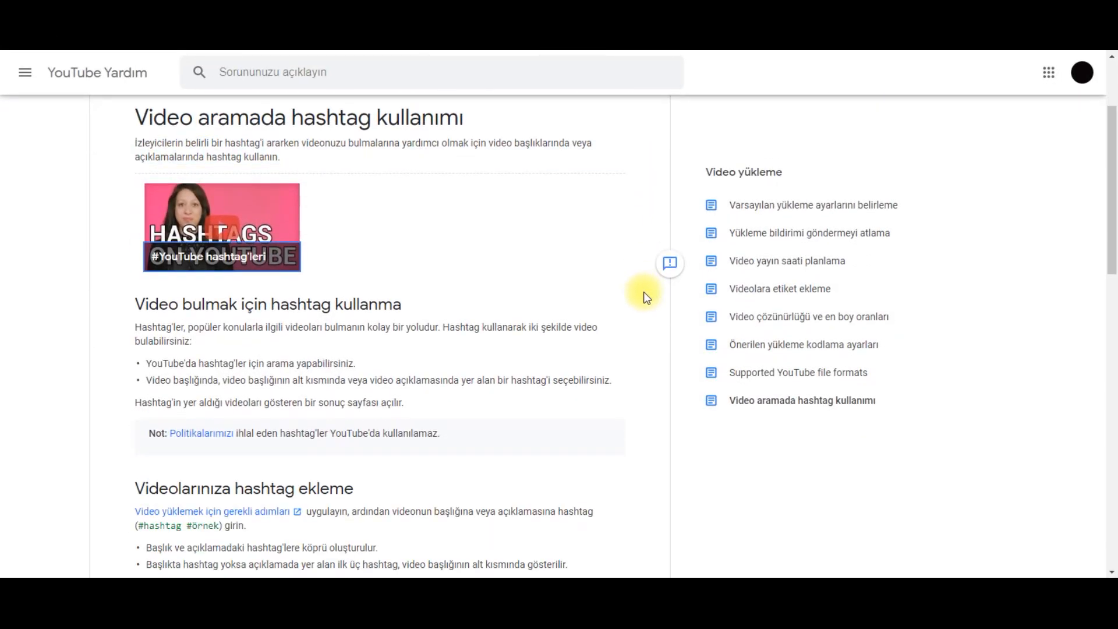
scroll(644, 291, down, 2)
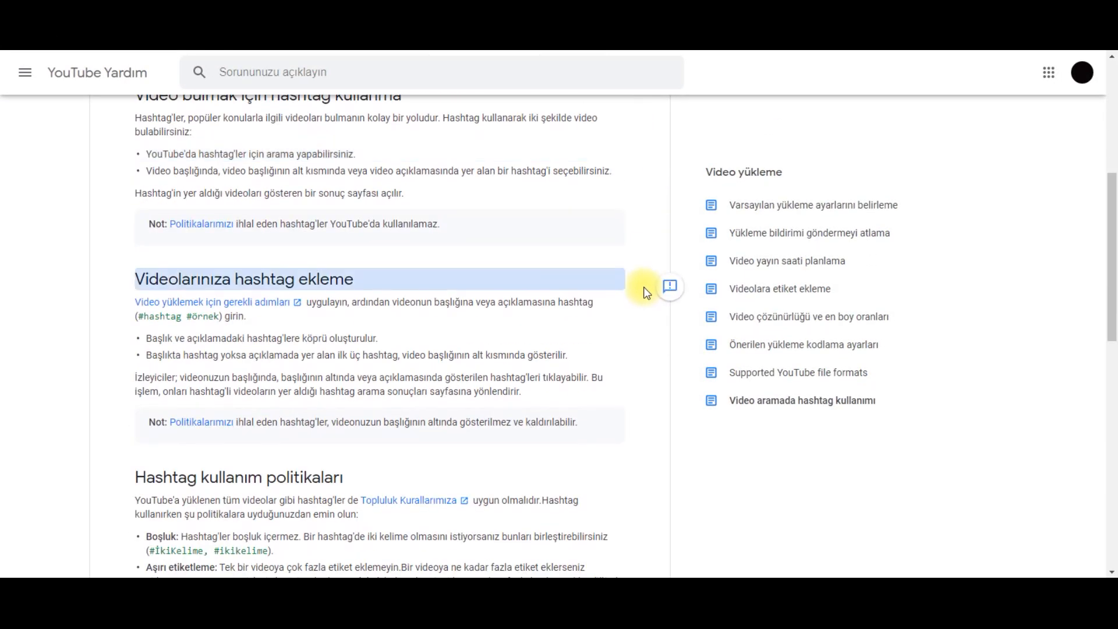
scroll(644, 294, down, 1)
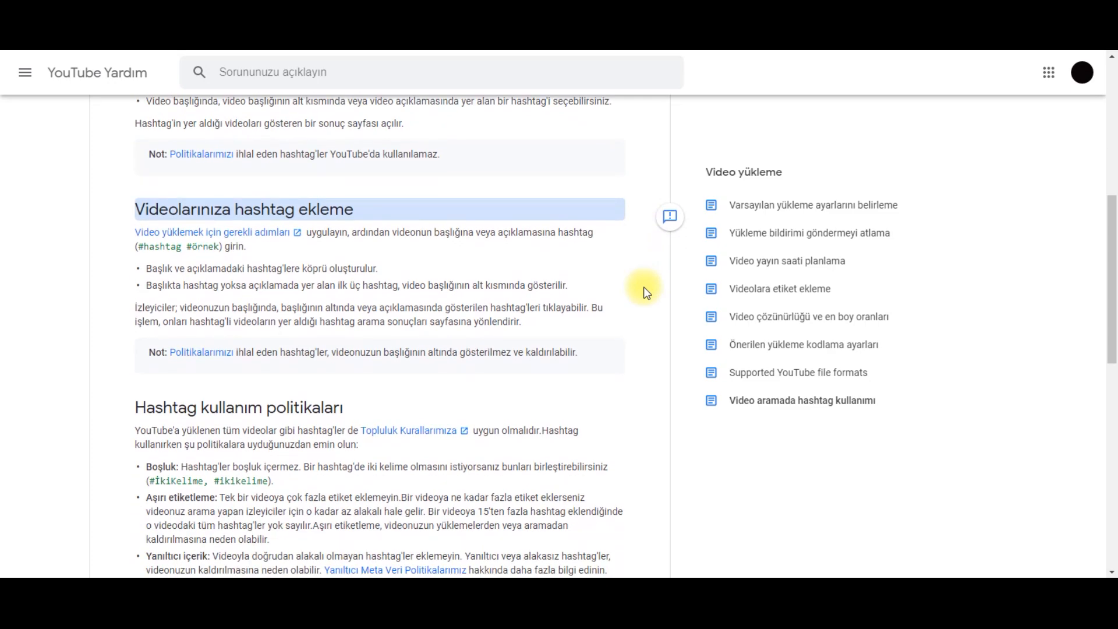
scroll(644, 291, down, 2)
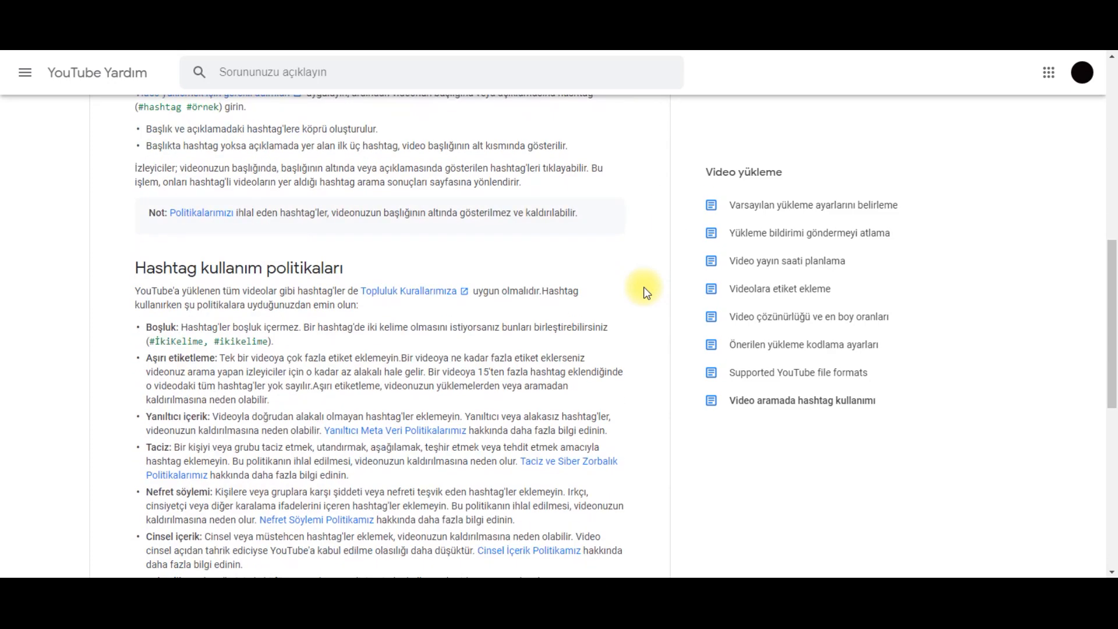
scroll(644, 291, down, 2)
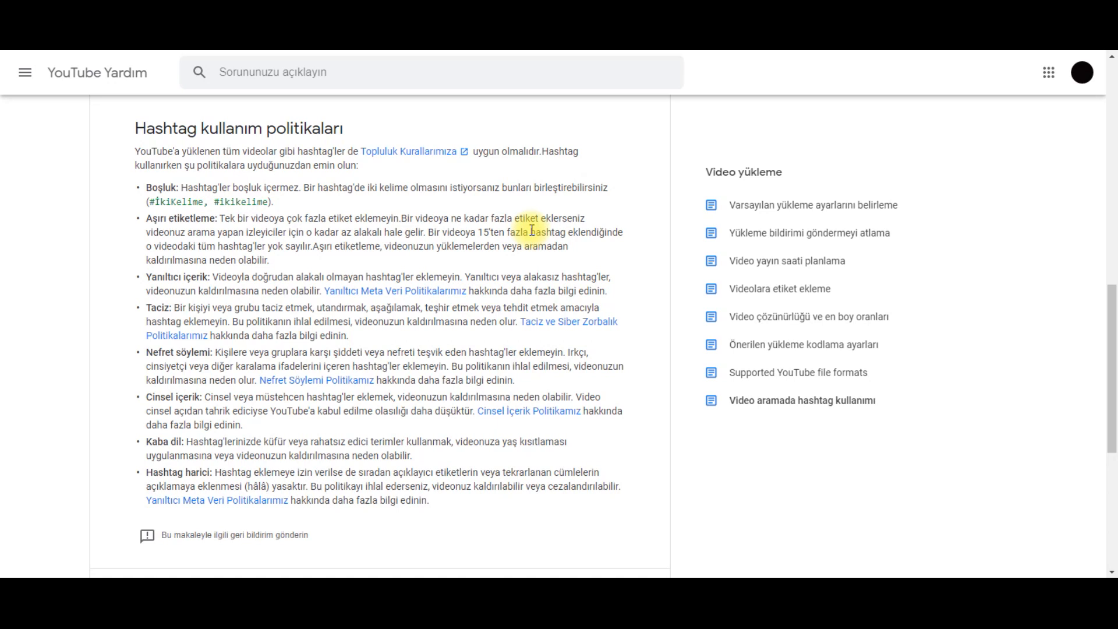
drag(320, 246, 512, 246)
click(361, 249)
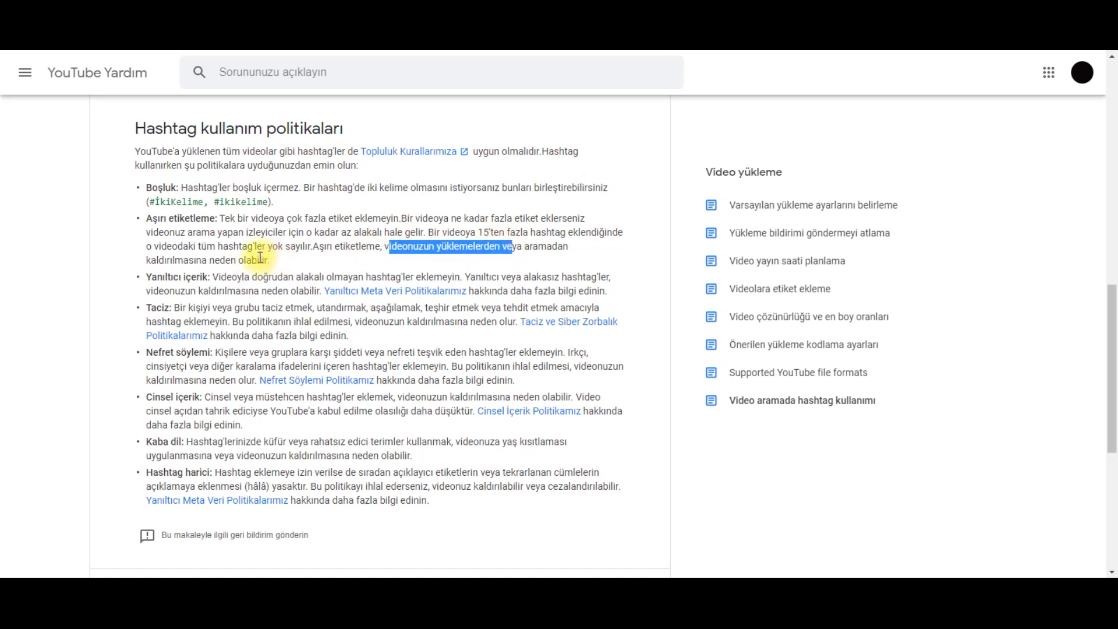
drag(267, 276, 354, 275)
click(356, 271)
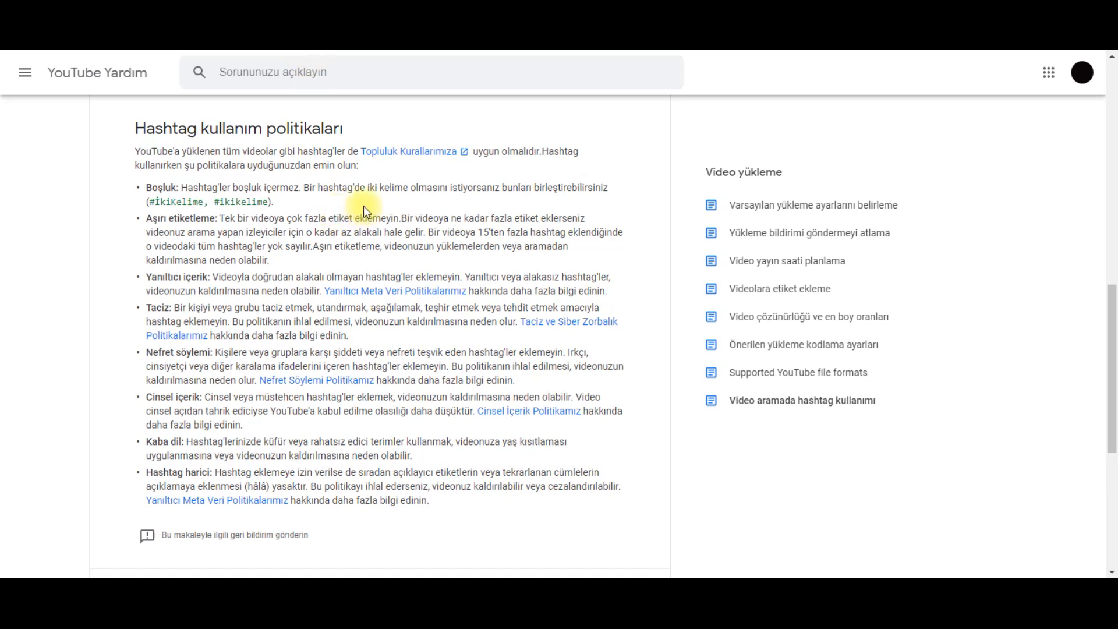
Step: Return to the "Youtube Danışmanlık Hizmeti" video and expand its full description to examine the hashtags at its end
click(381, 11)
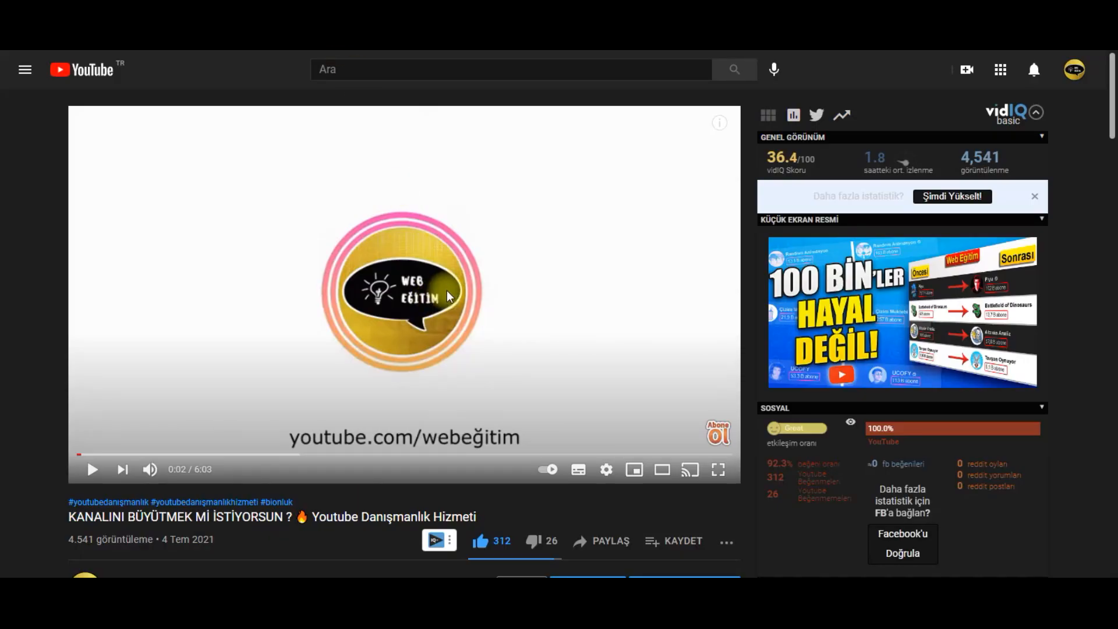
scroll(449, 279, down, 2)
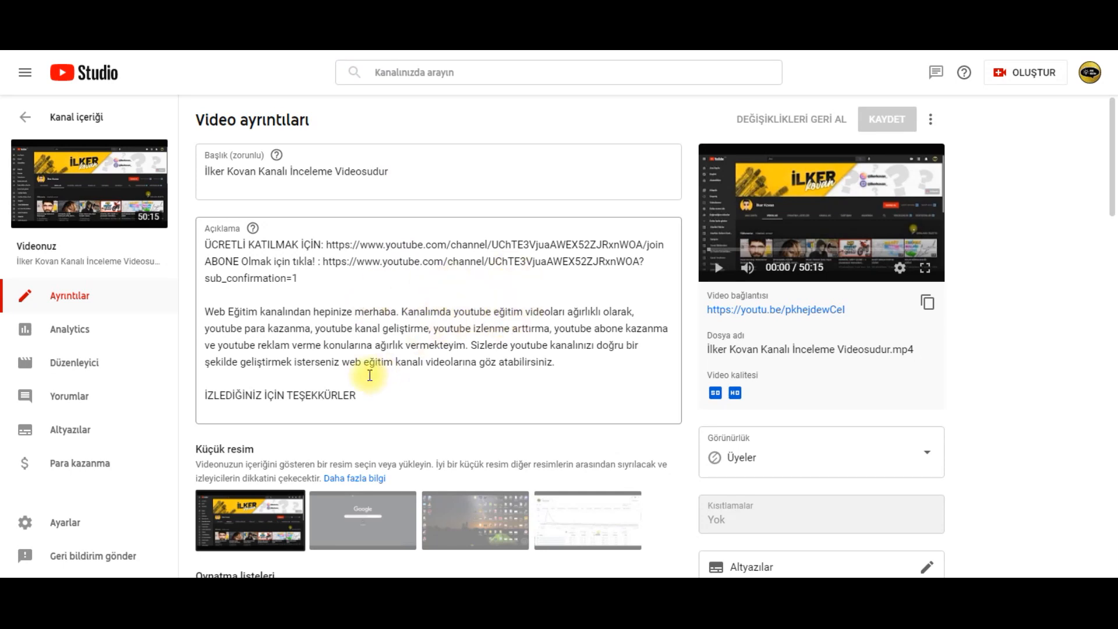
click(375, 395)
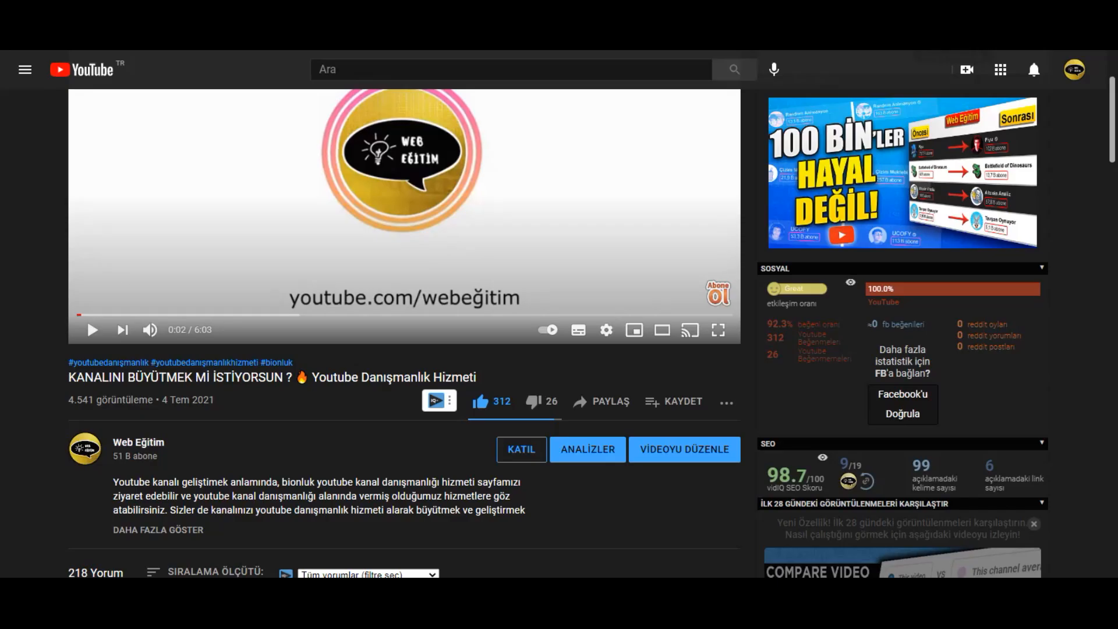
scroll(285, 369, down, 2)
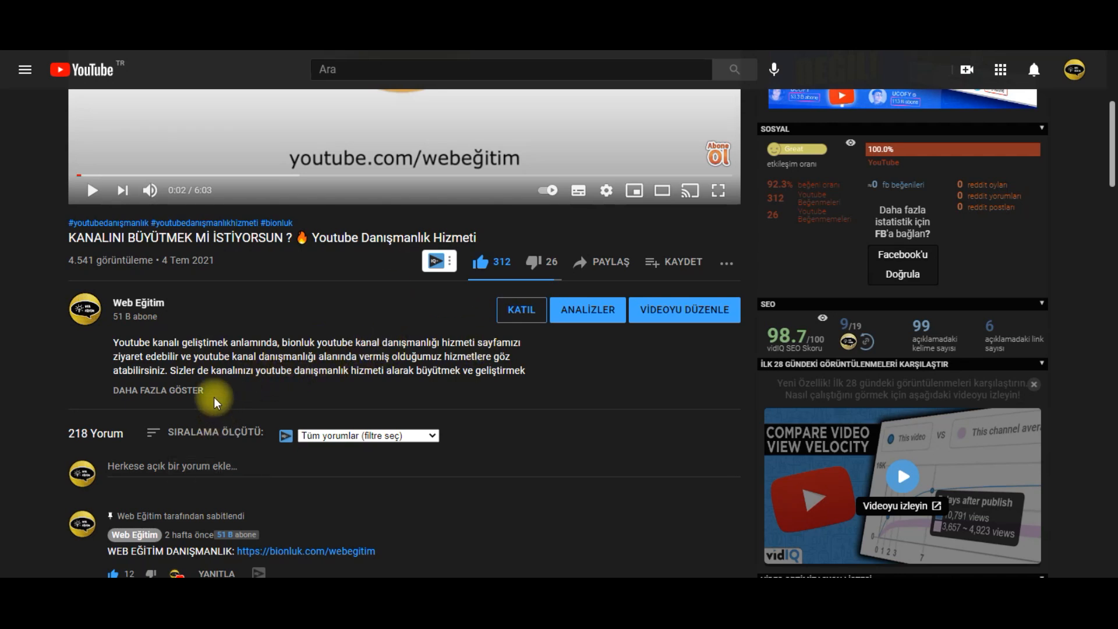
click(152, 390)
scroll(349, 373, down, 3)
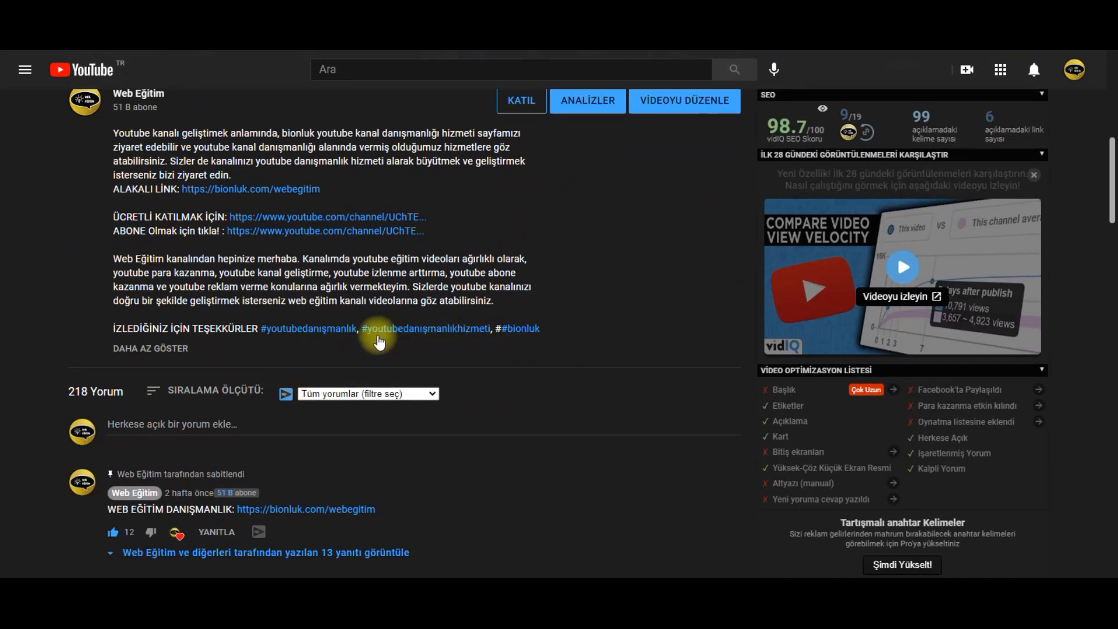
scroll(349, 343, up, 4)
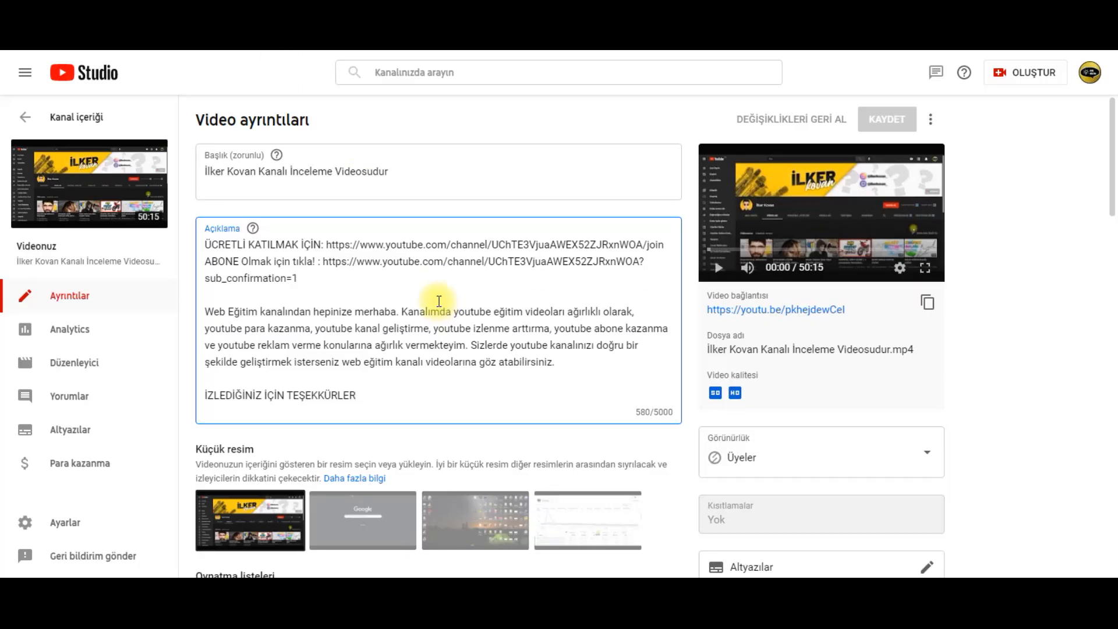
Step: Add the hashtags #youtubeeğitim and #webeğitim, plus one more pasted hashtag, on a new line at the end of the video's description in YouTube Studio
scroll(437, 287, down, 1)
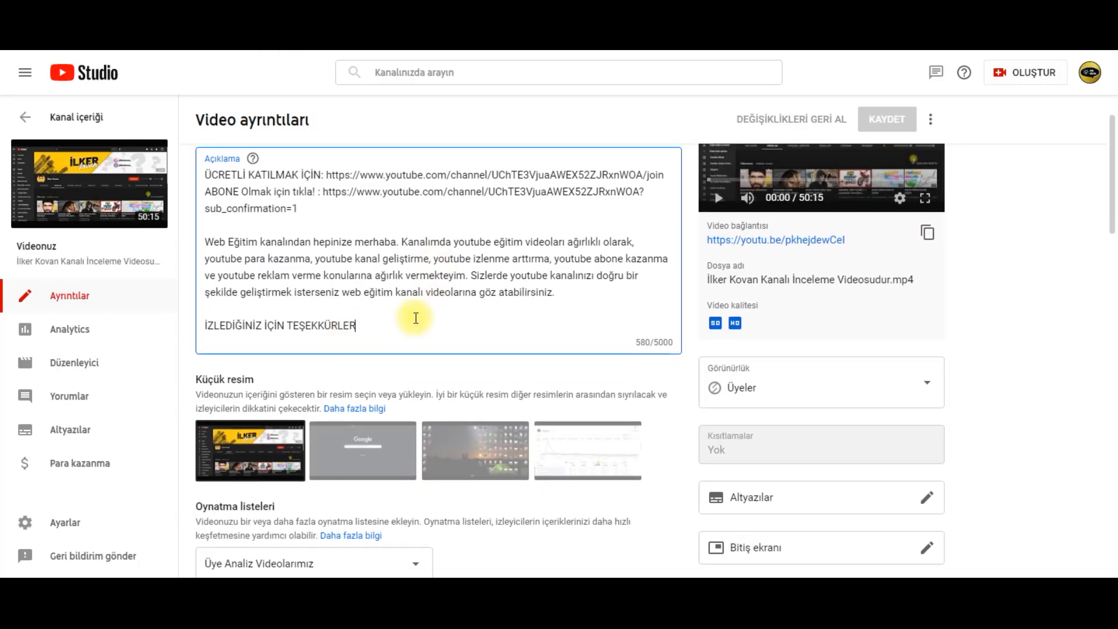
key(Return)
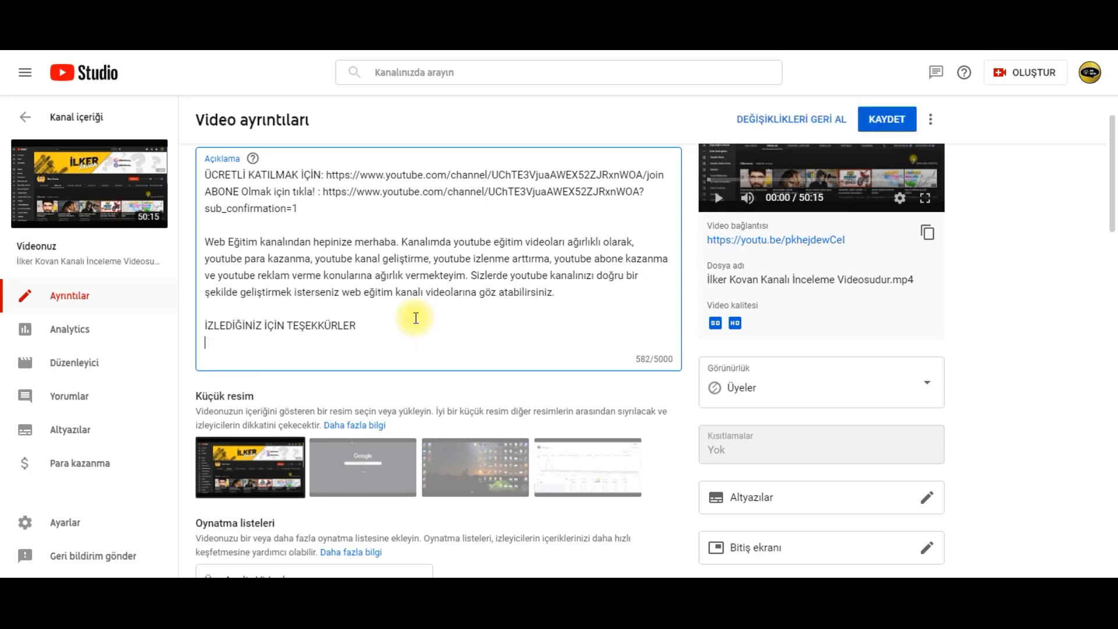
text(#youtubeeğitim, #webeğitim,)
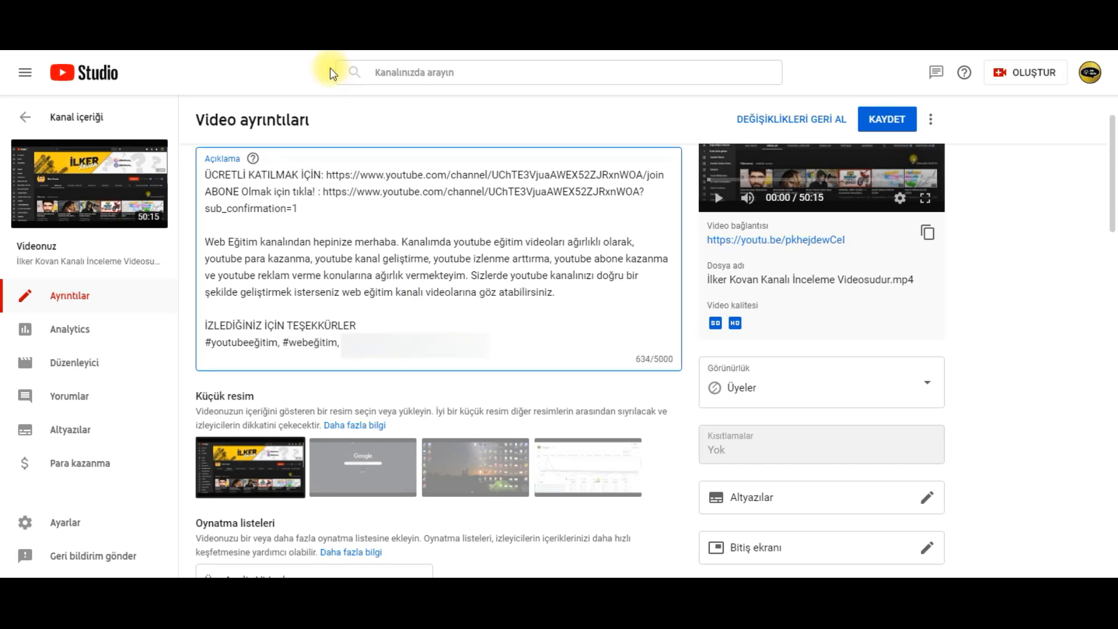
key(ctrl+v)
Step: Look over the video's additional detail settings, from the tags field down to the licence and distribution options
scroll(1047, 310, down, 15)
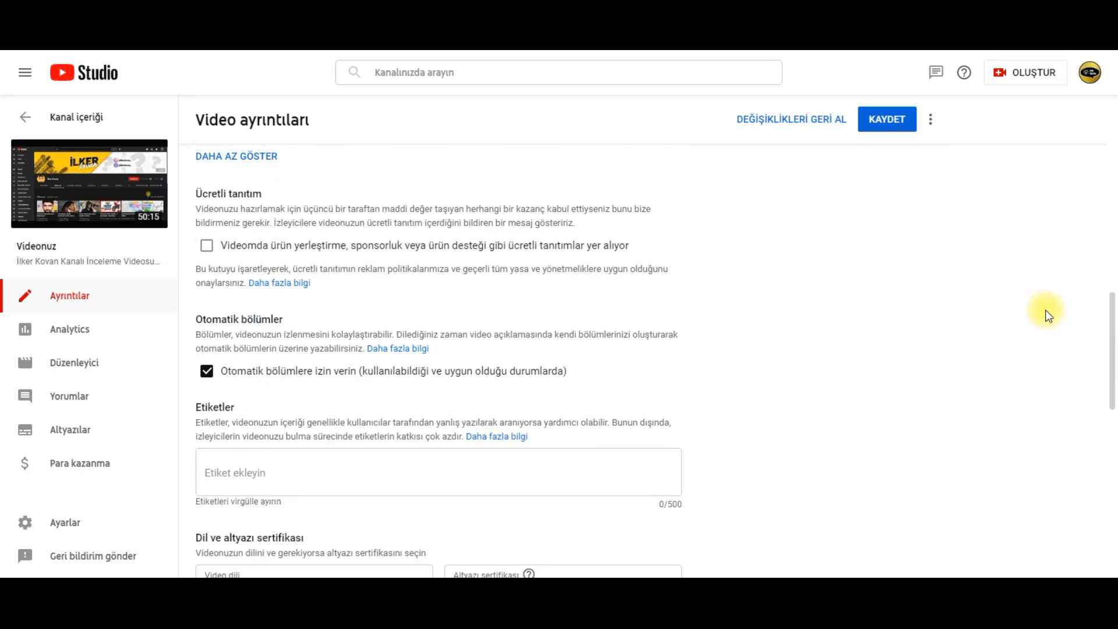
scroll(1030, 314, down, 6)
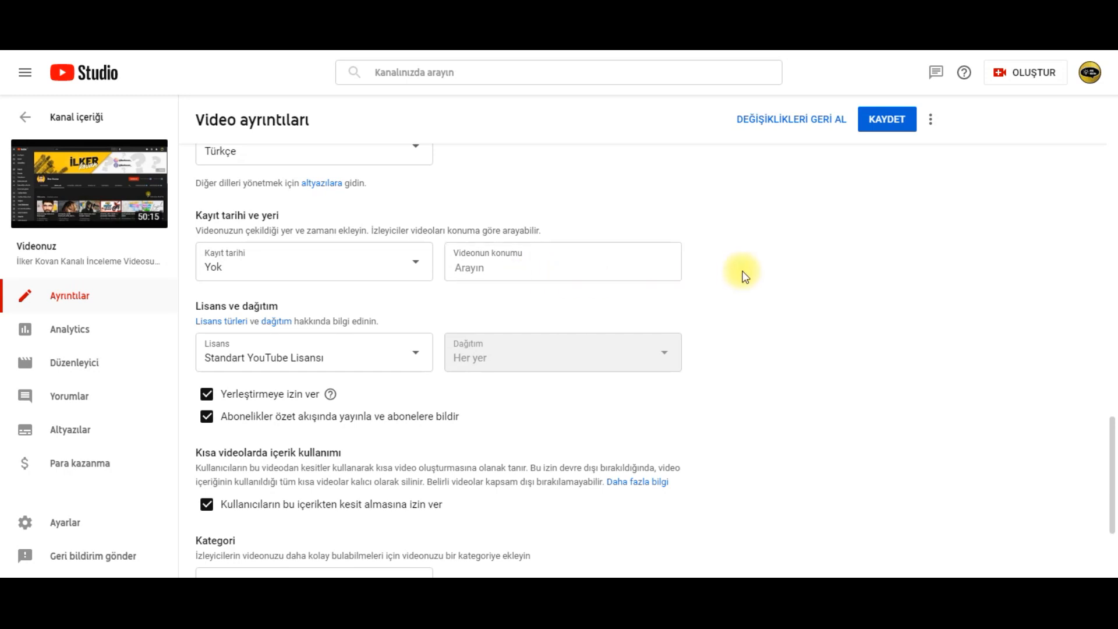
scroll(792, 272, up, 1)
scroll(792, 271, up, 5)
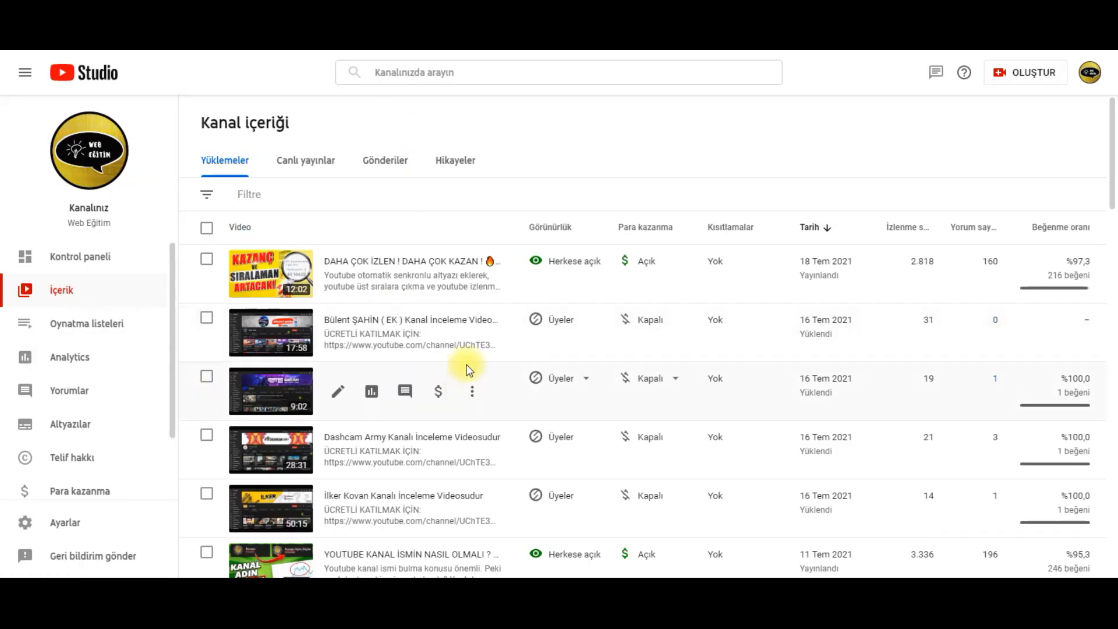
Step: Select the second listed video and prepare a bulk description edit that appends "#youtubeeğitim, #webeğitim" at the end
scroll(464, 375, down, 2)
scroll(456, 392, up, 2)
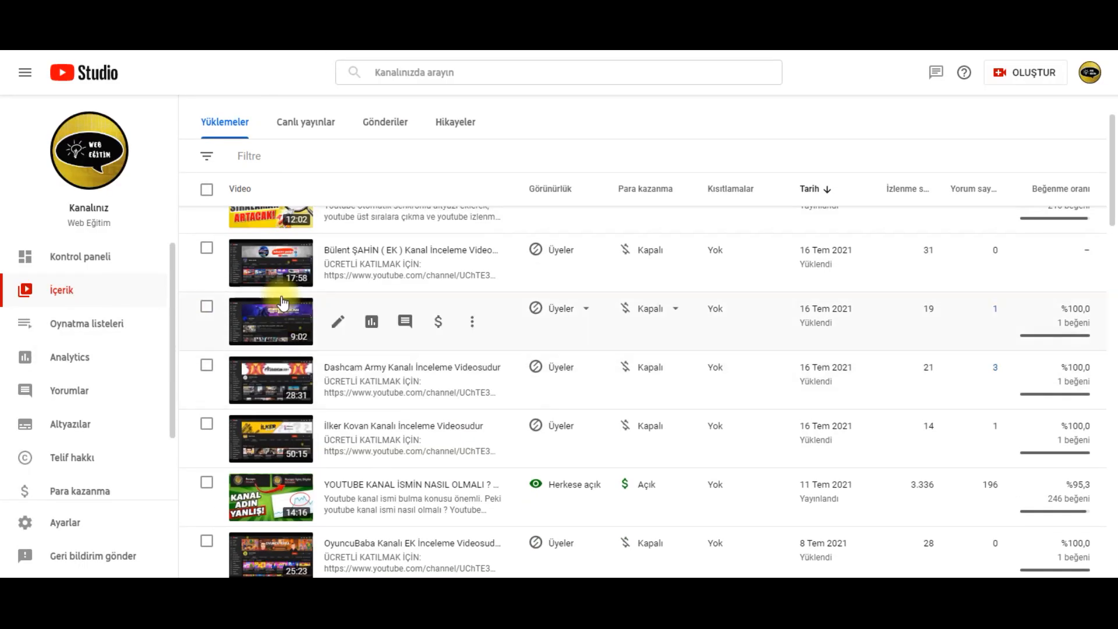
click(207, 252)
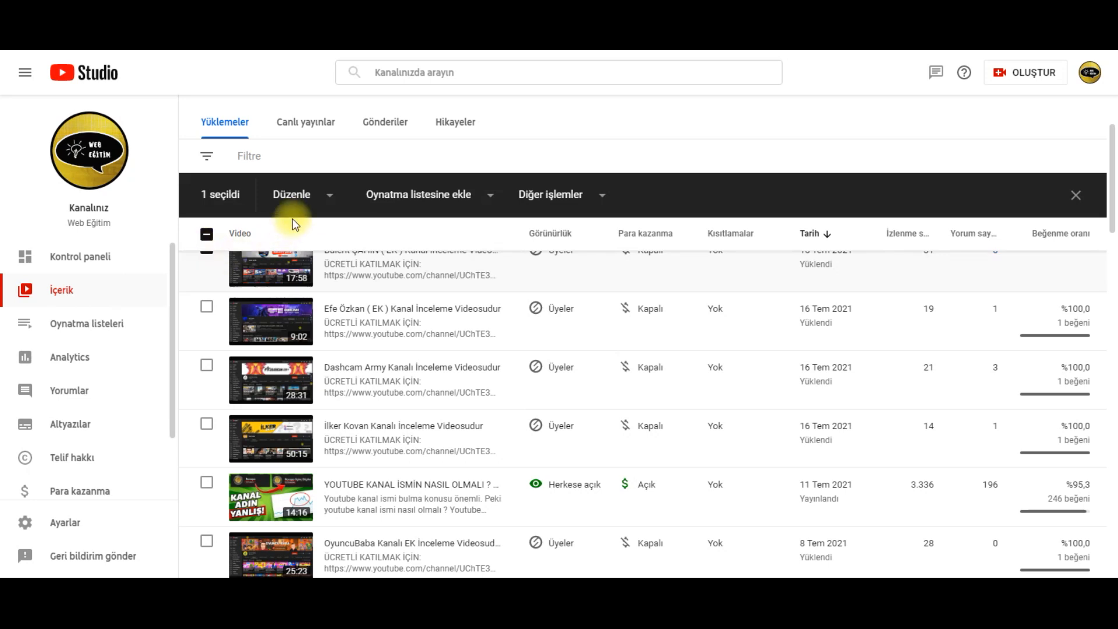
click(314, 195)
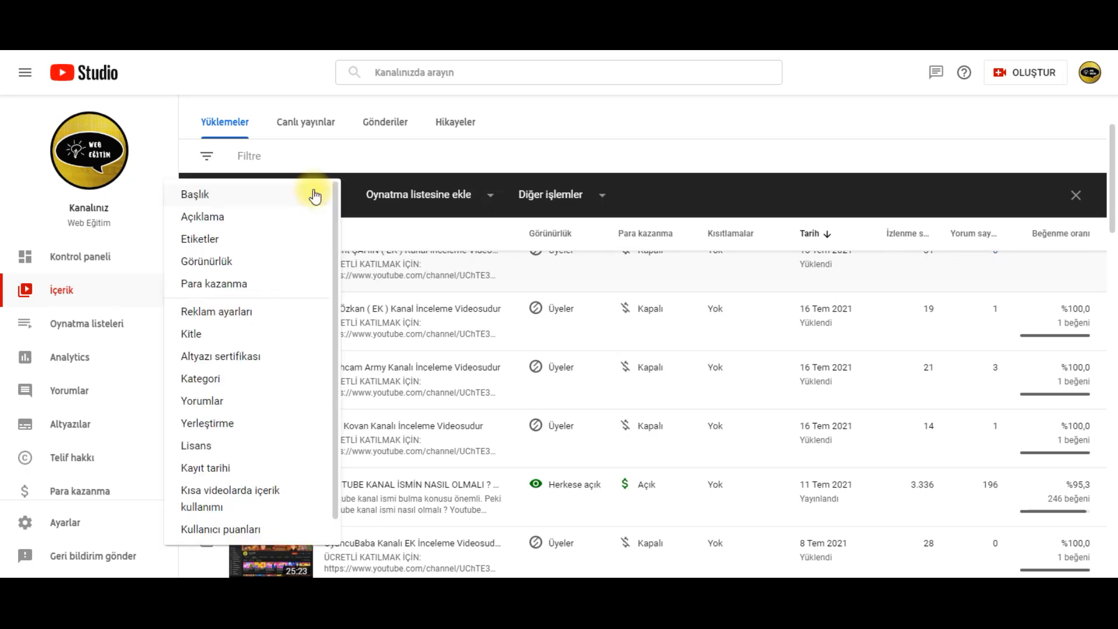
click(216, 220)
click(263, 276)
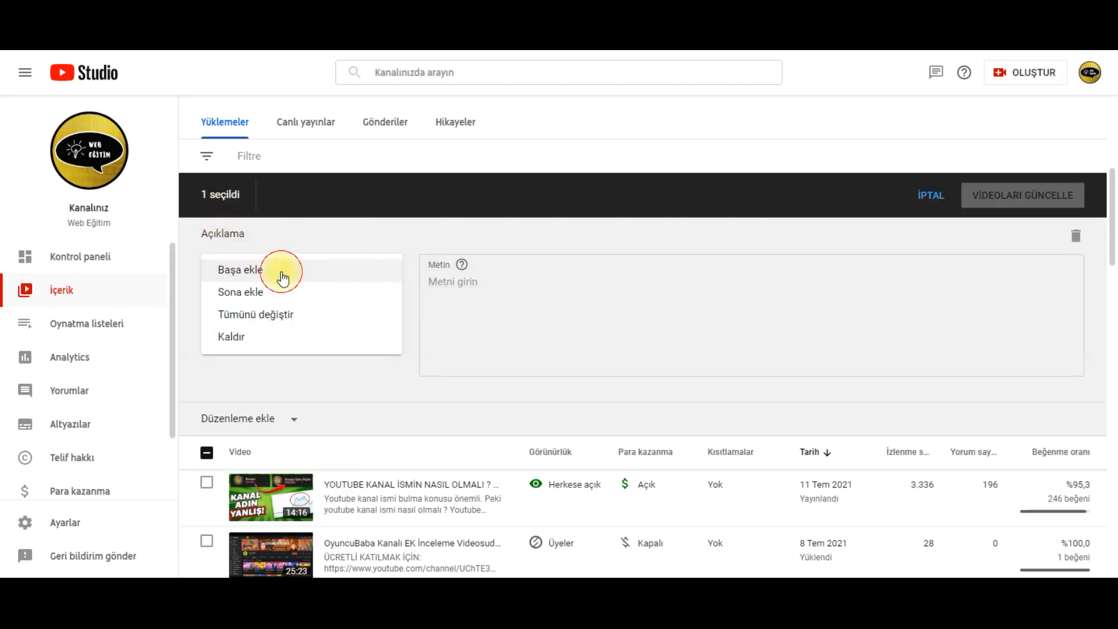
click(245, 293)
click(504, 309)
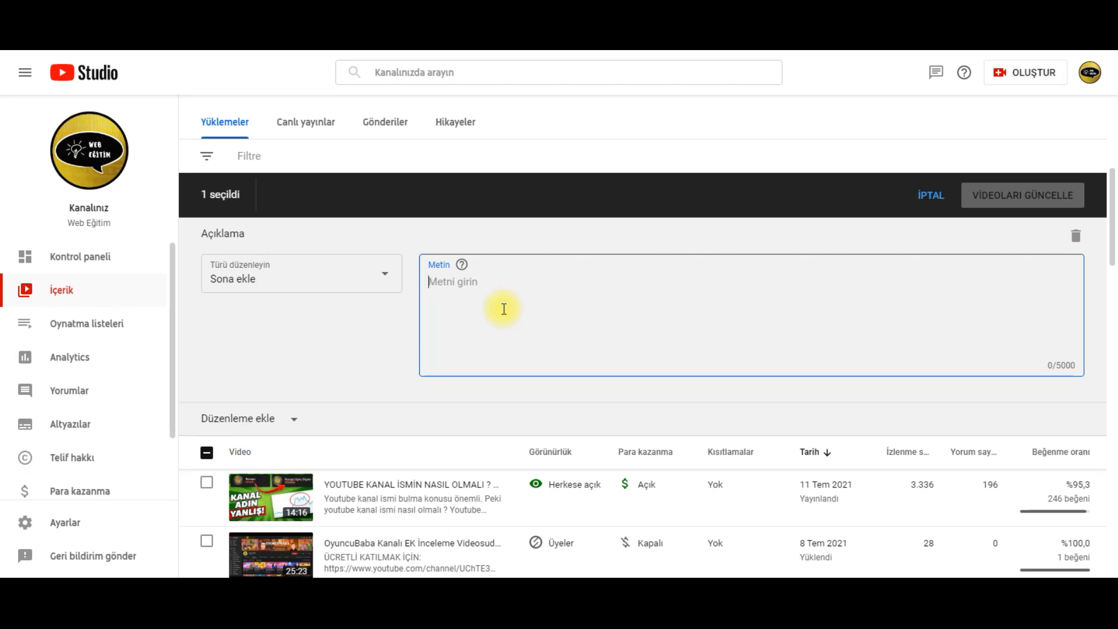
text(#youtubeeğitim)
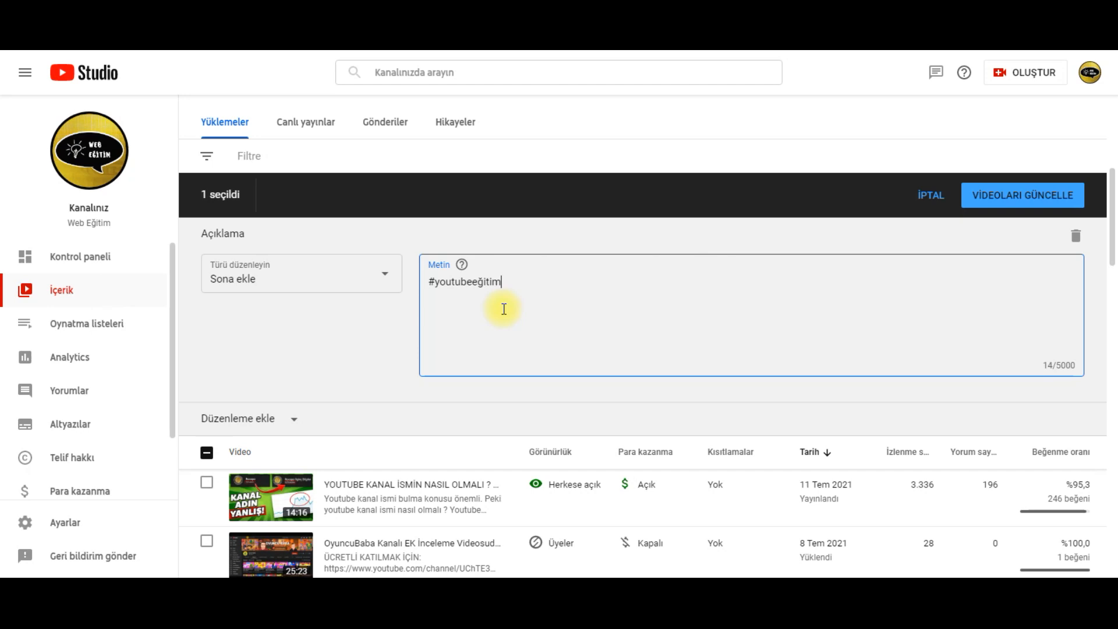
text(, #webeğitim)
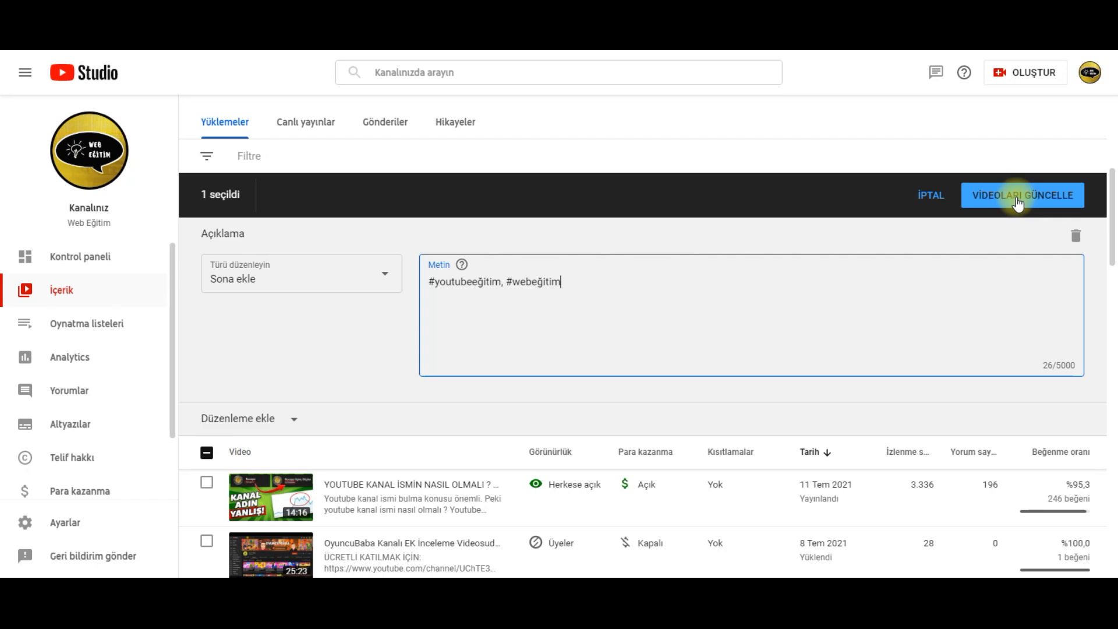
Step: Request the video update and acknowledge its effects, but cancel, discarding the description edit and clearing the video selection
click(1018, 203)
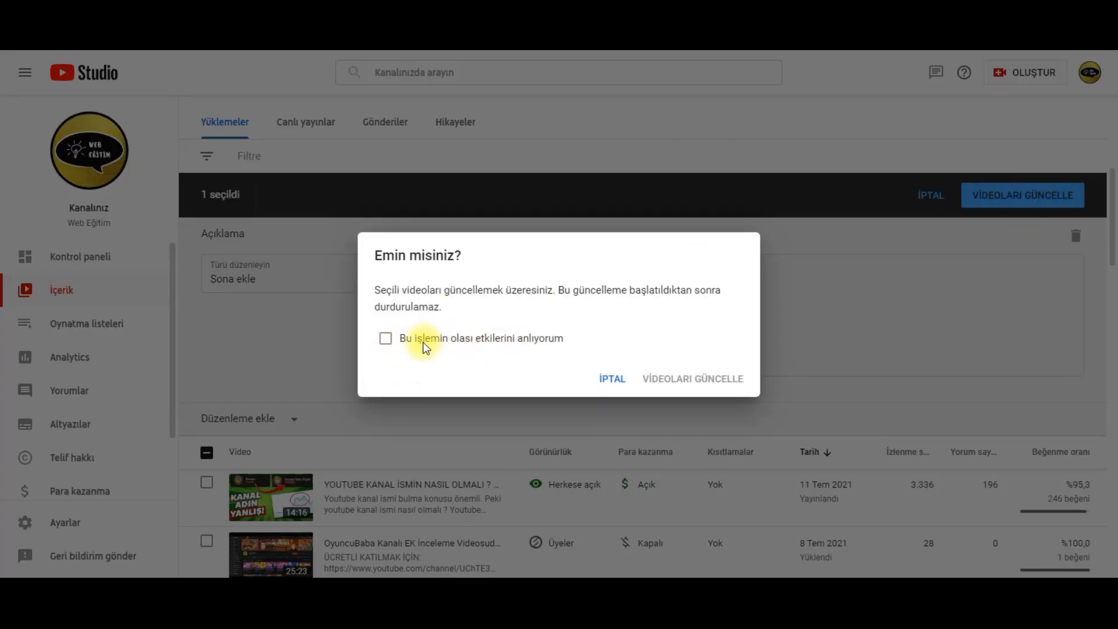
click(386, 339)
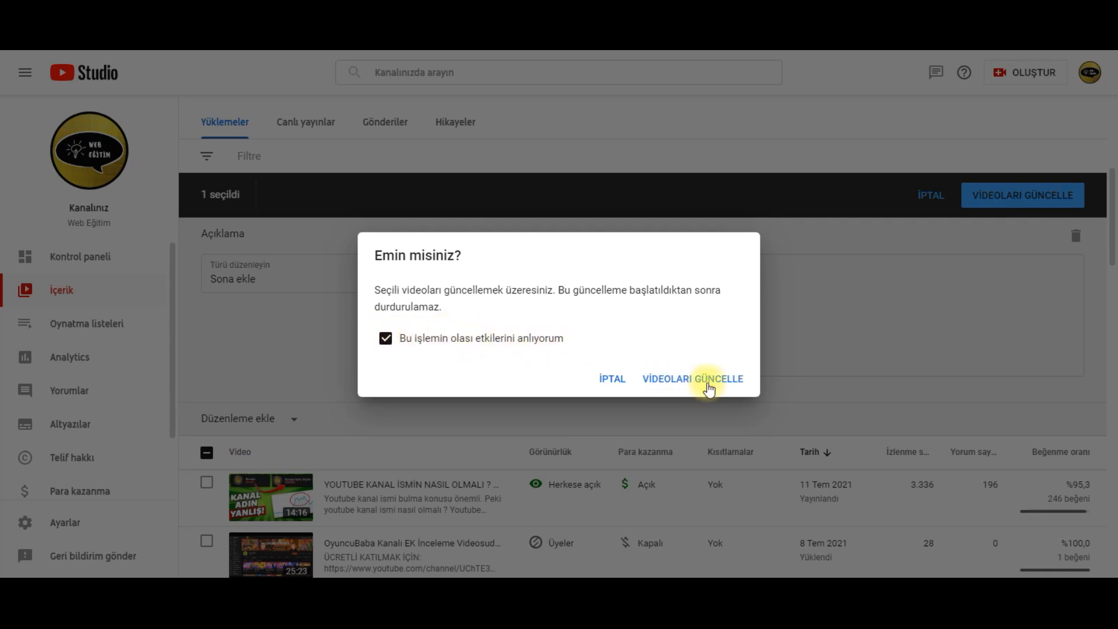
click(611, 383)
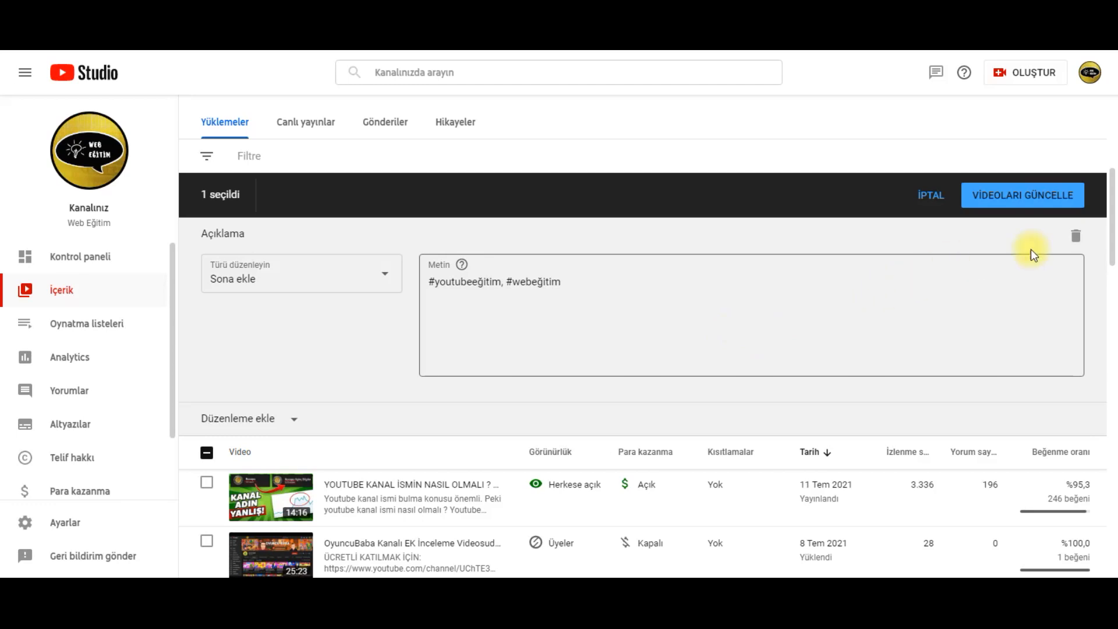
click(1076, 236)
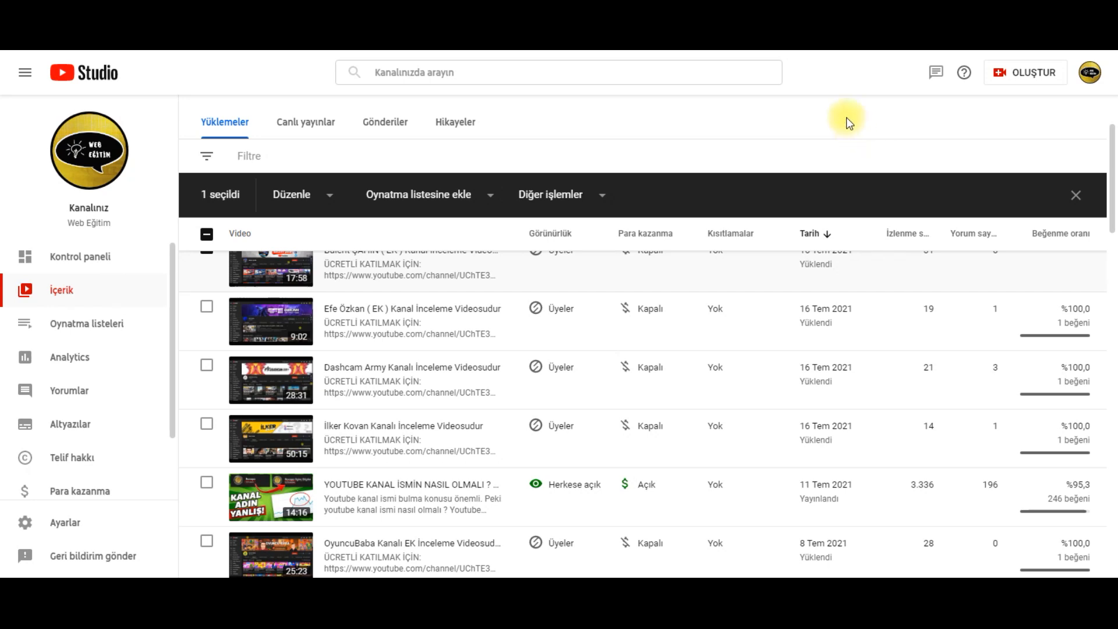
click(1075, 198)
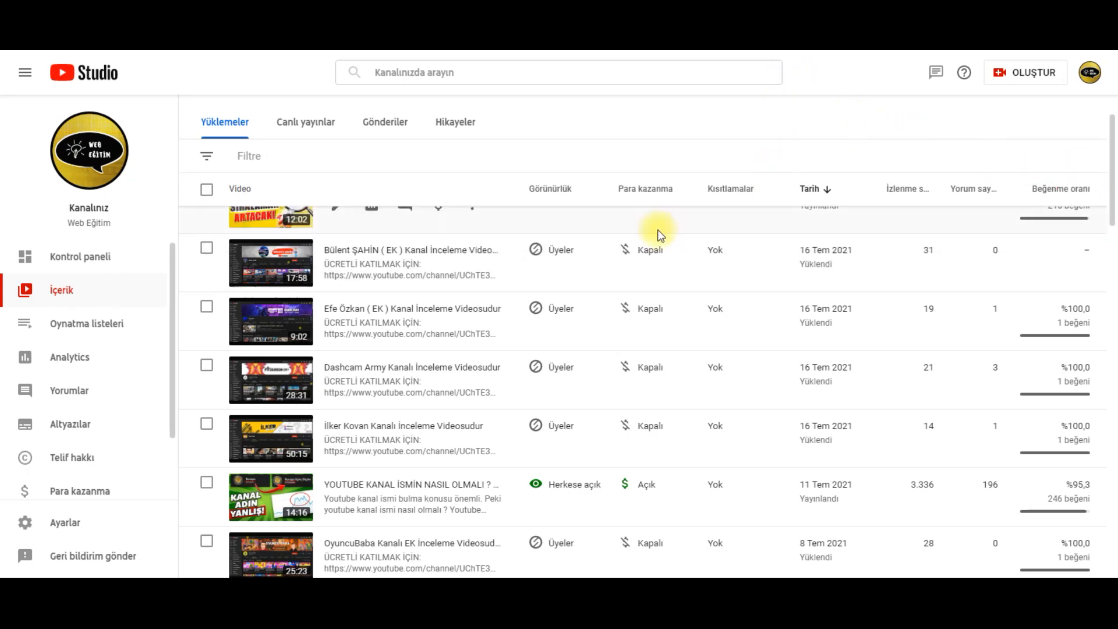
scroll(658, 229, up, 2)
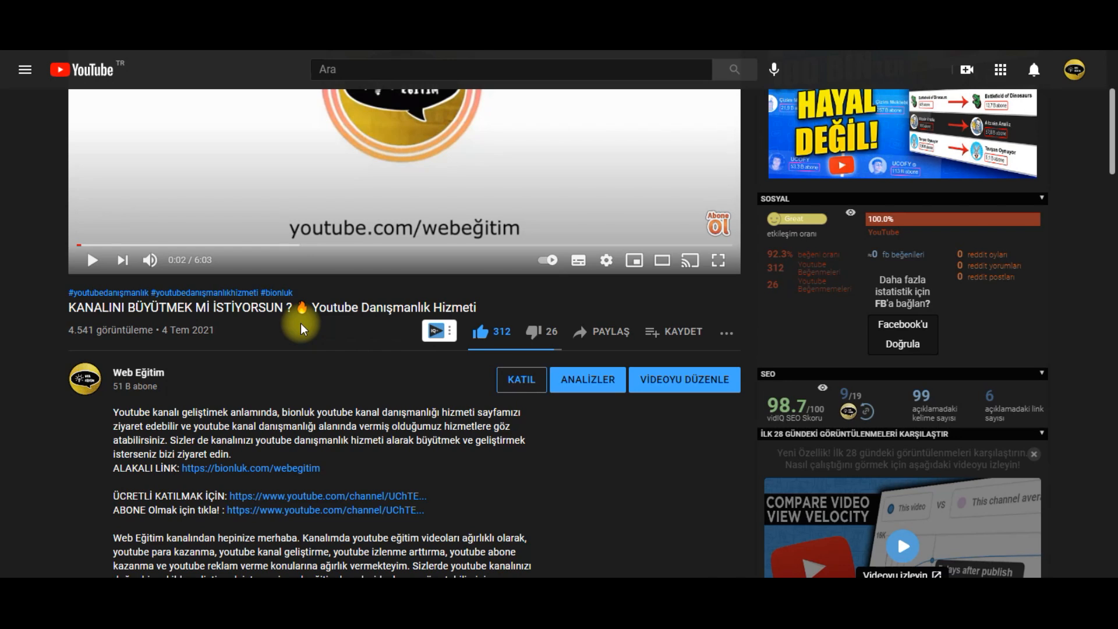
Step: Examine the videos collected on the #youtubealtyazıekleme hashtag page
scroll(313, 363, up, 1)
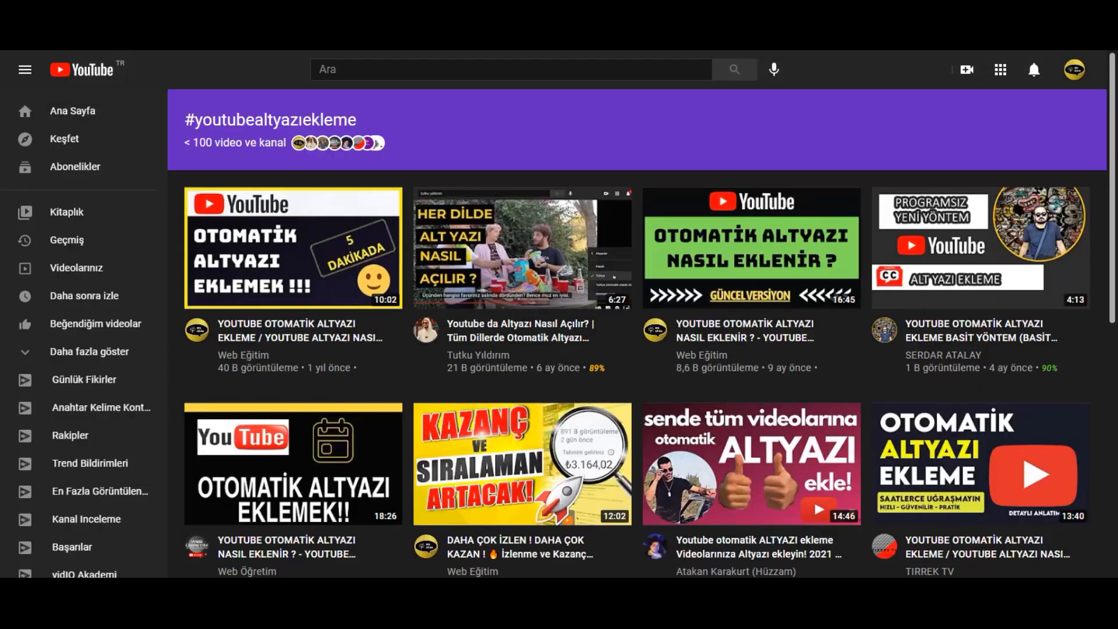
scroll(683, 147, down, 5)
scroll(683, 146, up, 5)
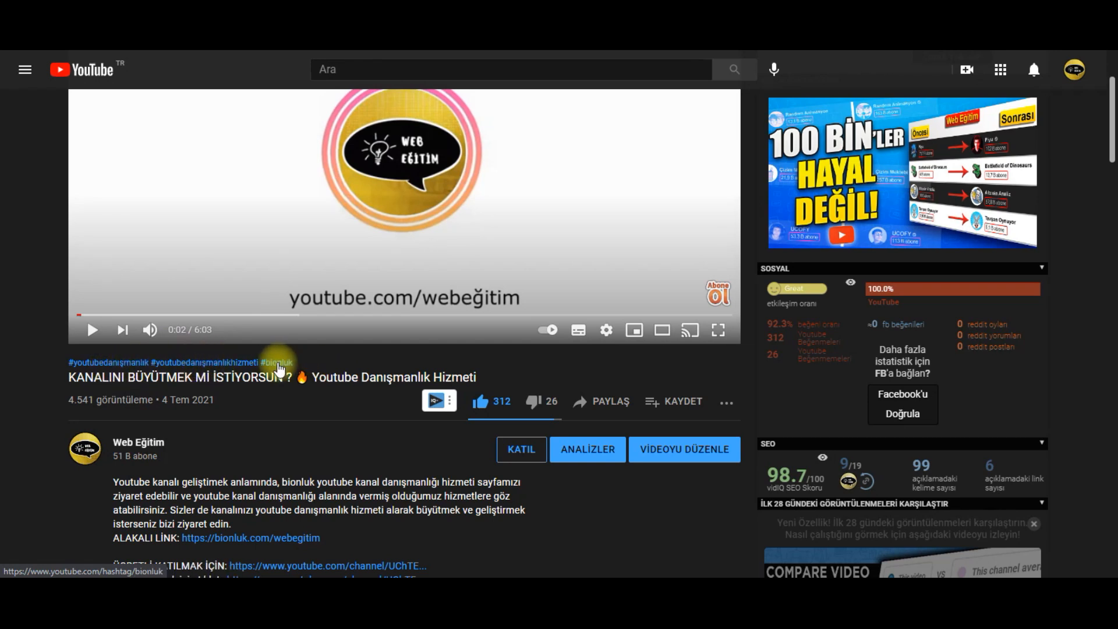
Step: View the #youtubedanışmanlık, #youtubedanışmanlıkhizmeti and #bionluk hashtag pages from the "Youtube Danışmanlık Hizmeti" video and browse the #bionluk videos
click(113, 364)
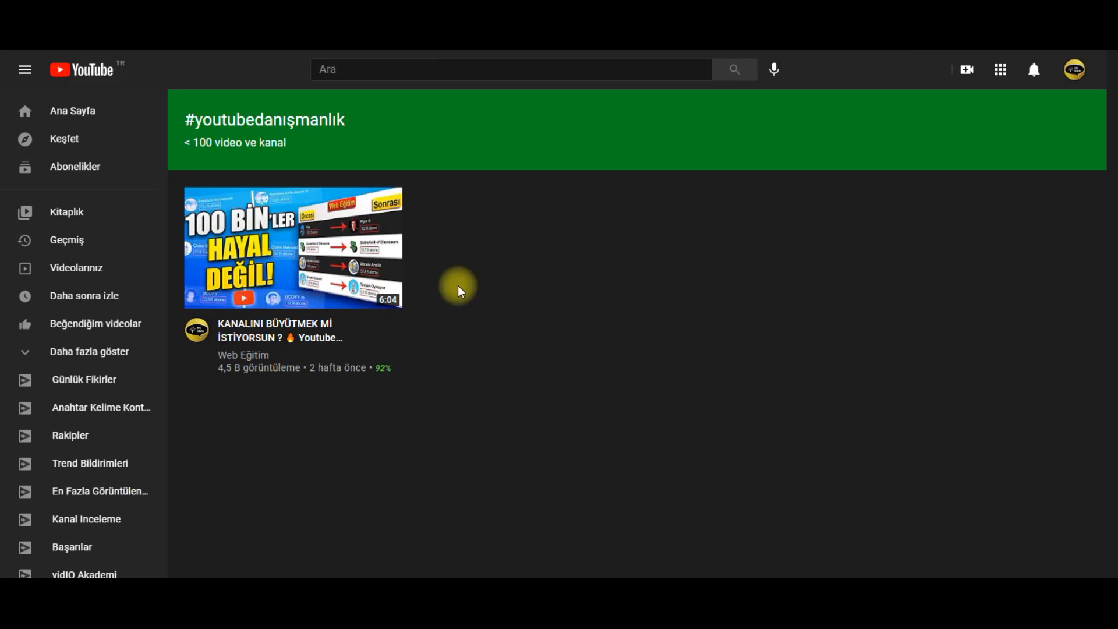
click(291, 10)
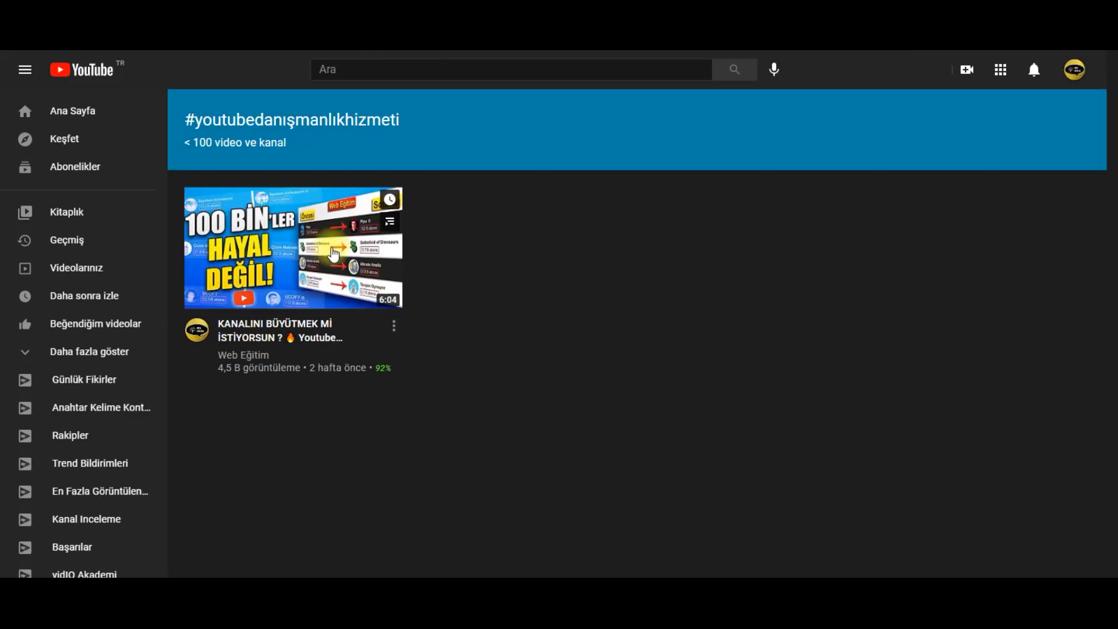
click(396, 10)
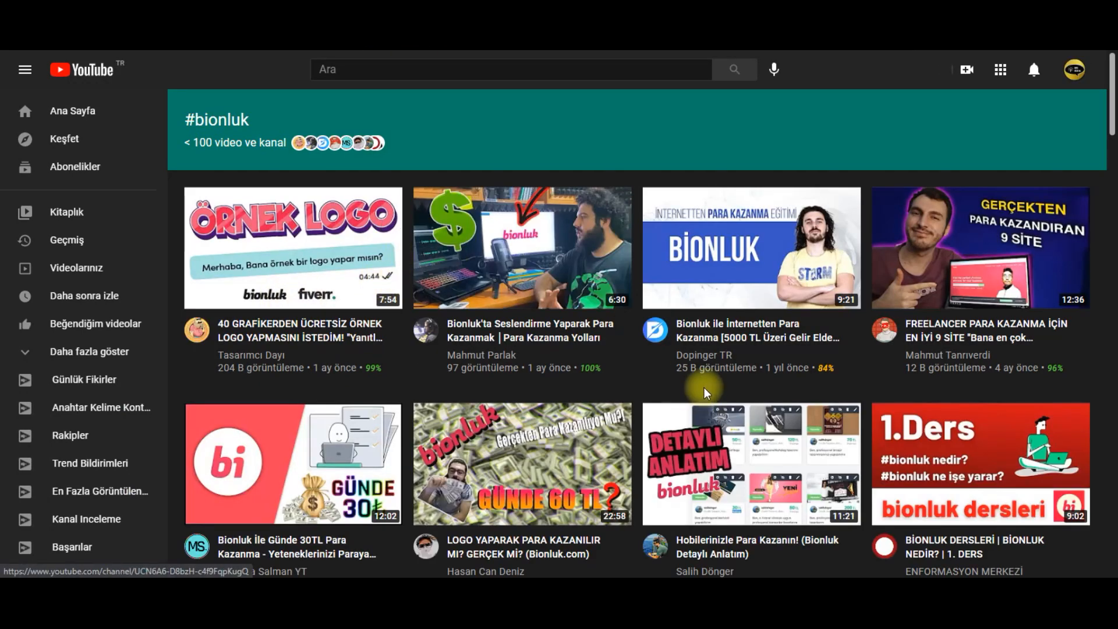
scroll(704, 381, down, 7)
scroll(701, 366, down, 9)
scroll(702, 365, up, 13)
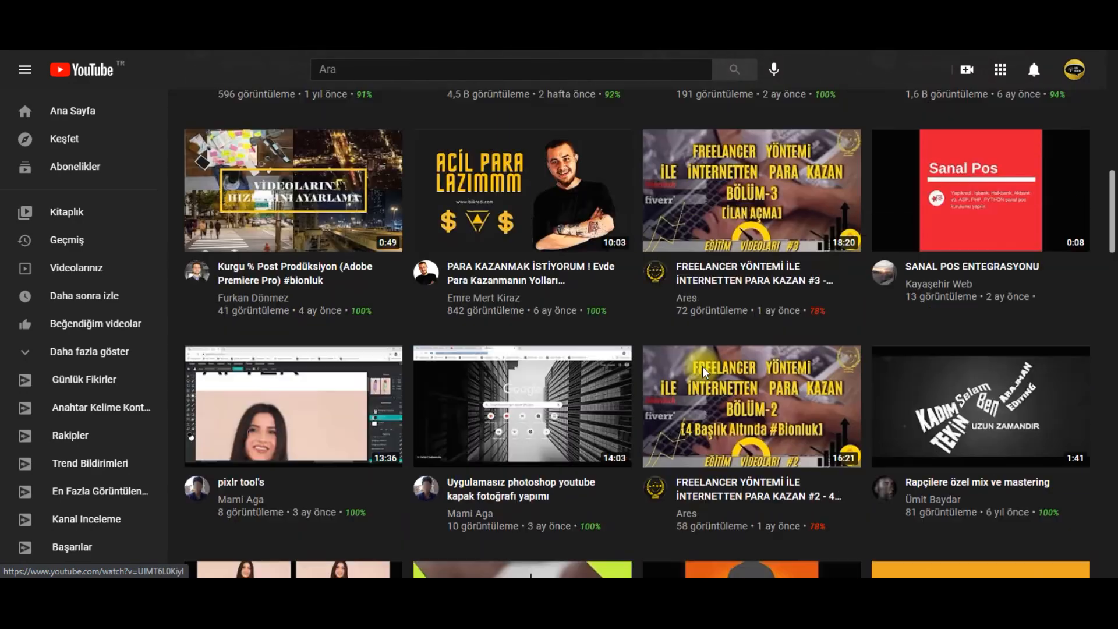
scroll(704, 366, up, 4)
Step: Revisit the hashtags above the titles of the two channel videos and reopen the #youtubedanışmanlık page
click(361, 10)
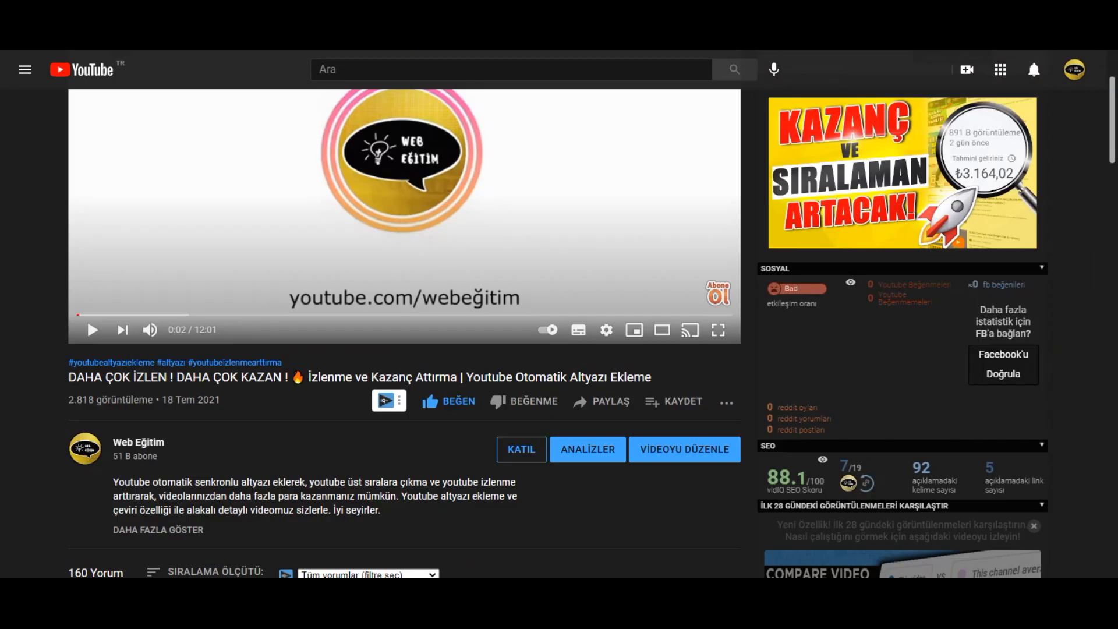
click(326, 10)
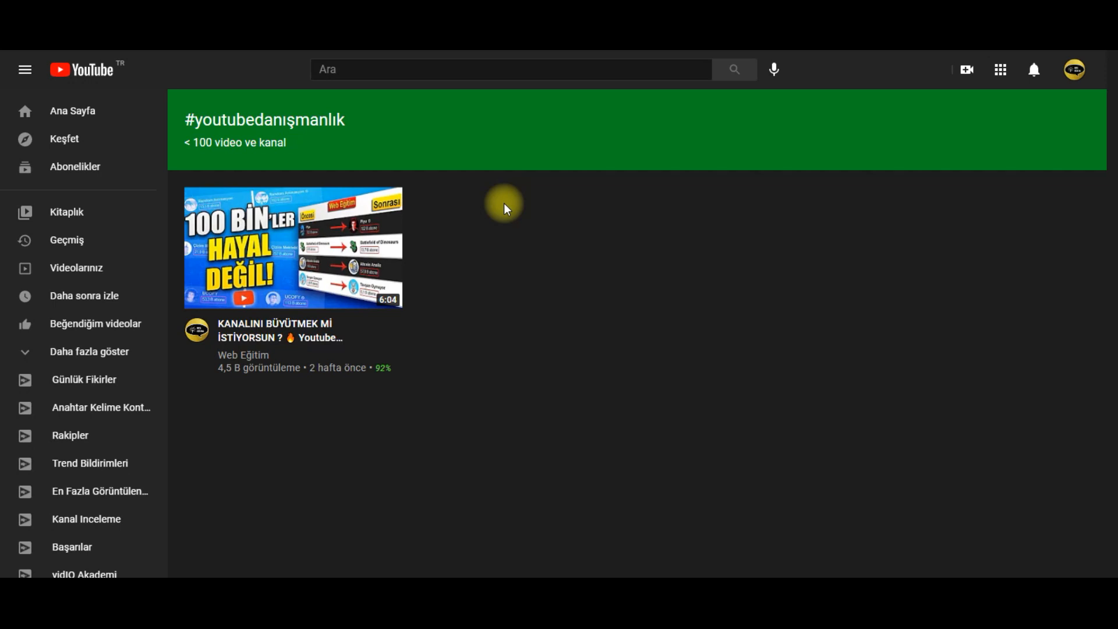
click(287, 284)
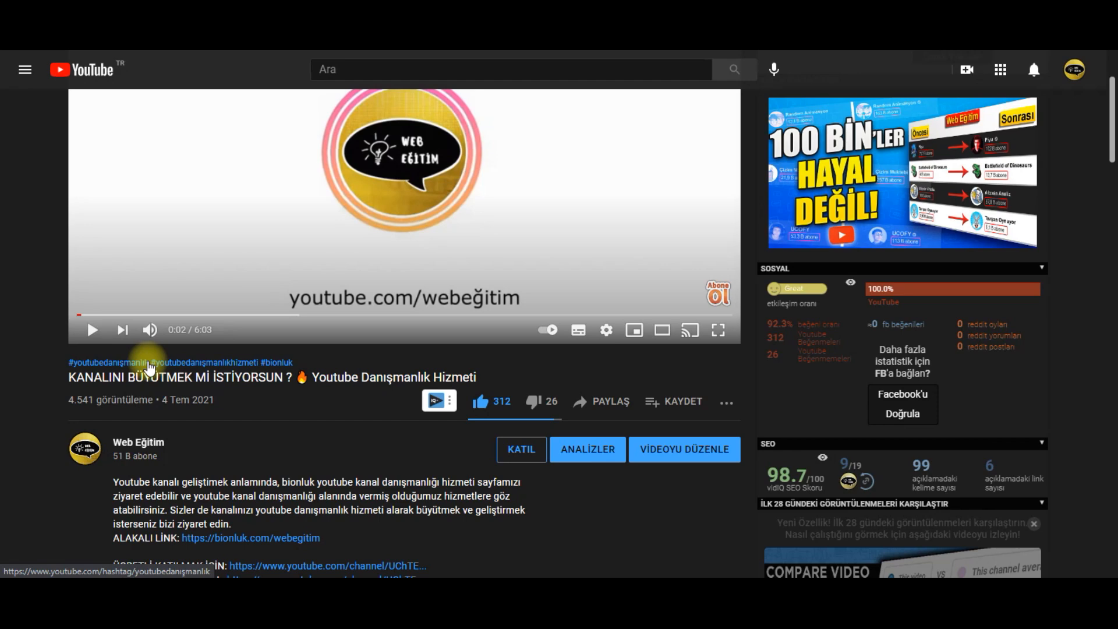
click(134, 366)
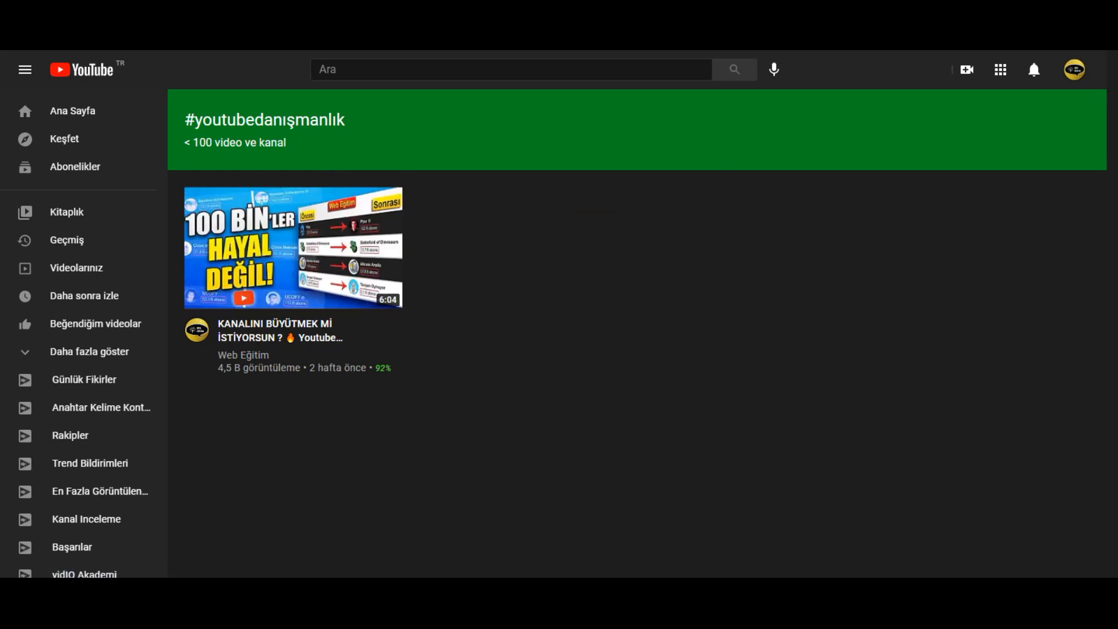
Step: Search Google for "youtube danışmanlık" in a new tab and look through the results down to the video section
click(456, 11)
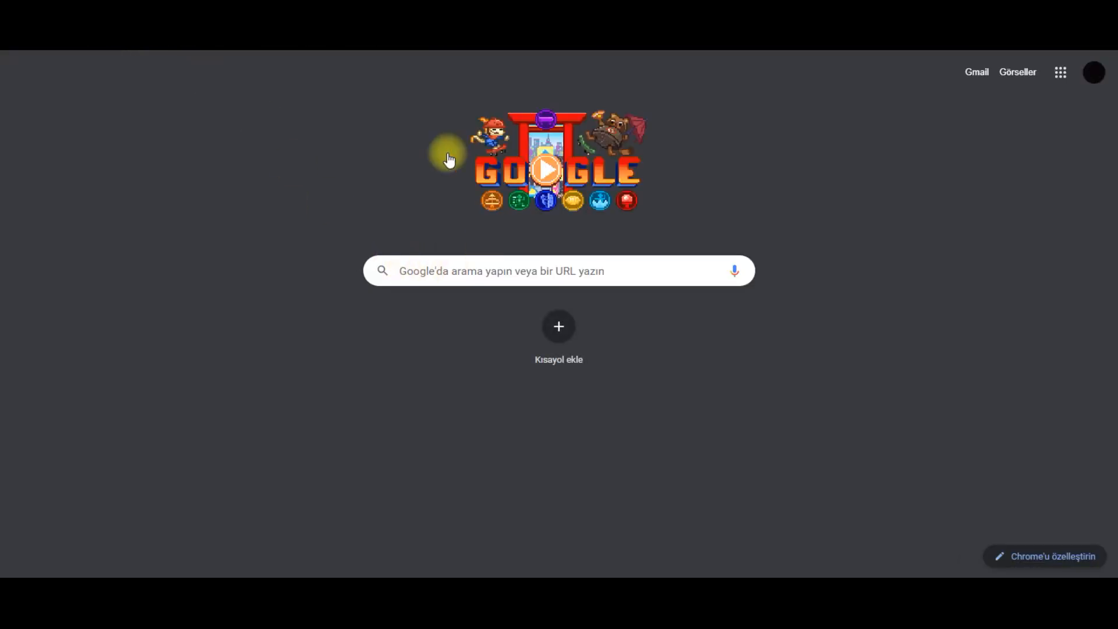
text(youtube danışmanlı)
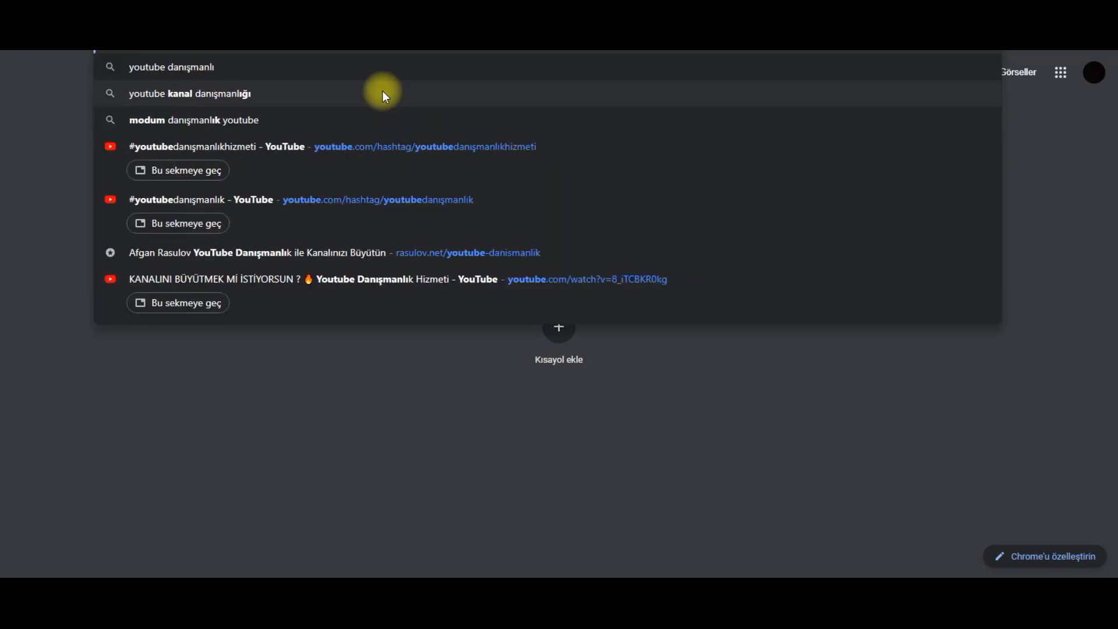
text(k)
key(Return)
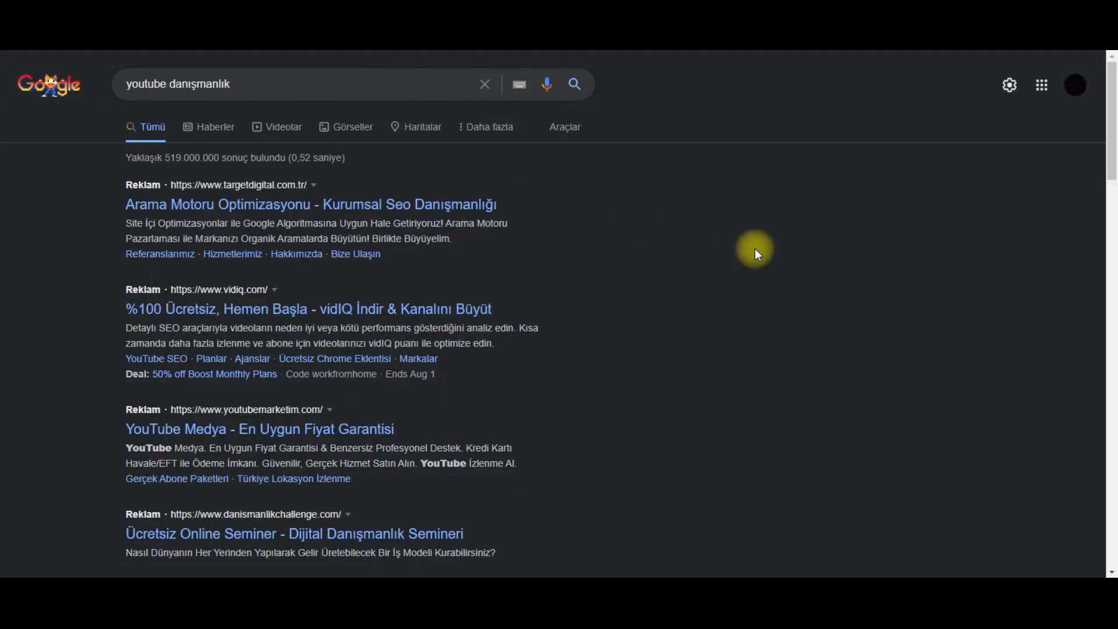
scroll(754, 248, down, 8)
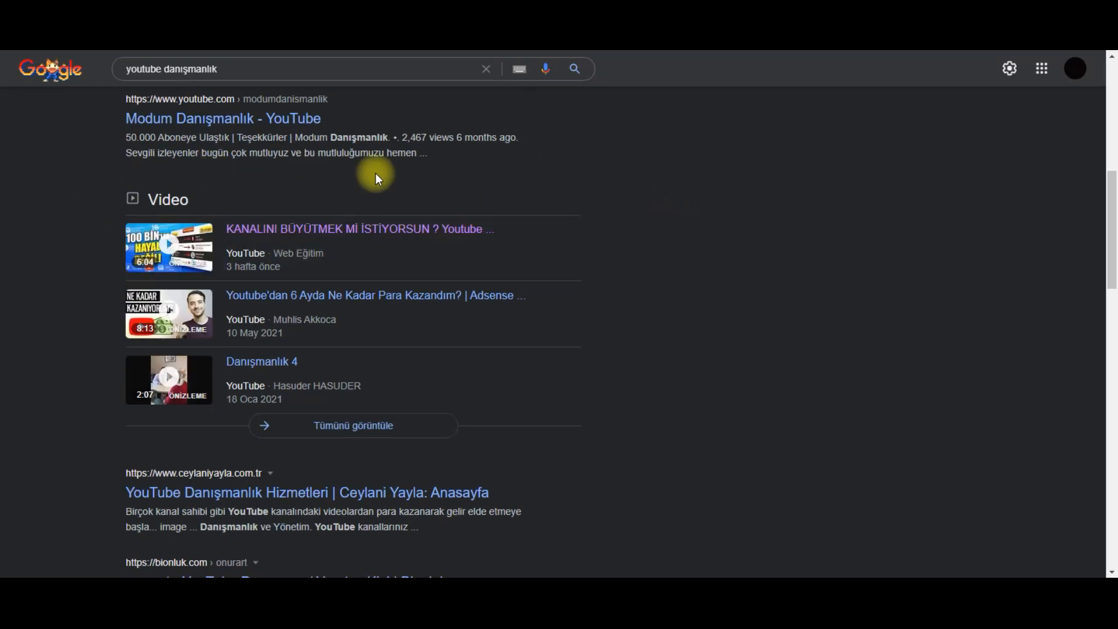
scroll(867, 312, up, 6)
scroll(865, 313, up, 2)
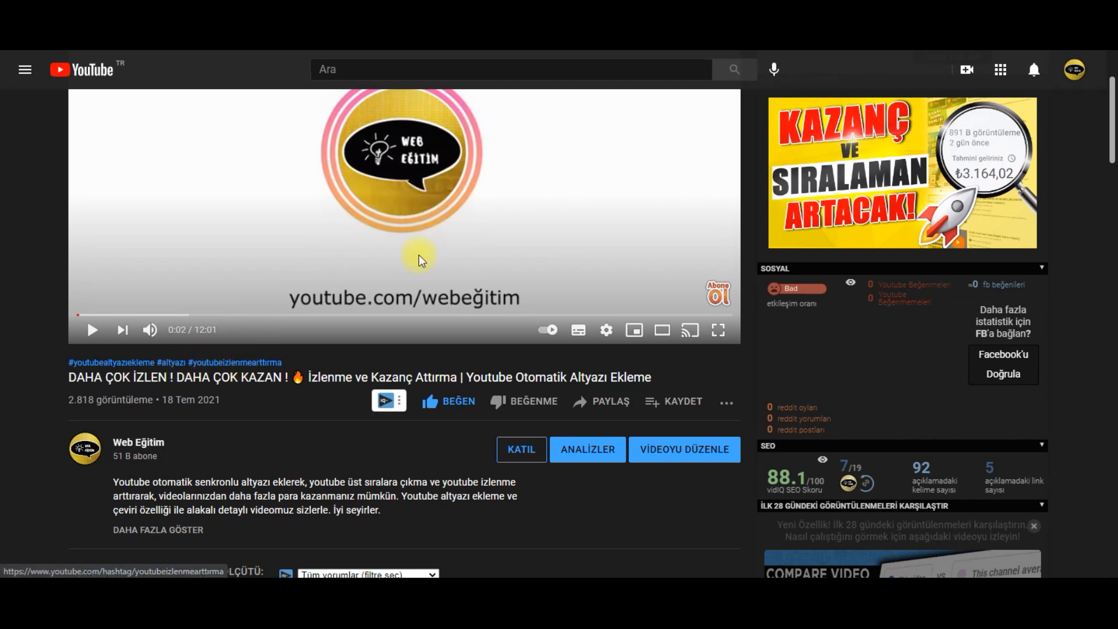
Step: Open the YouTube home page in a new tab and search for the suggested phrase "youtube küçük resmi yapma"
right_click(96, 70)
click(109, 76)
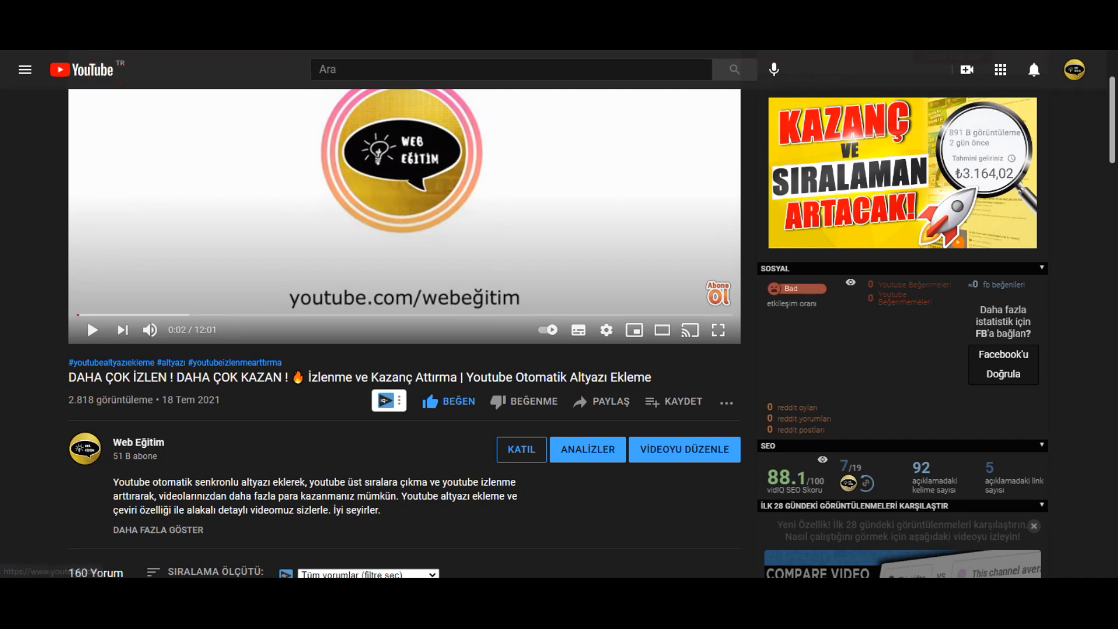
click(507, 12)
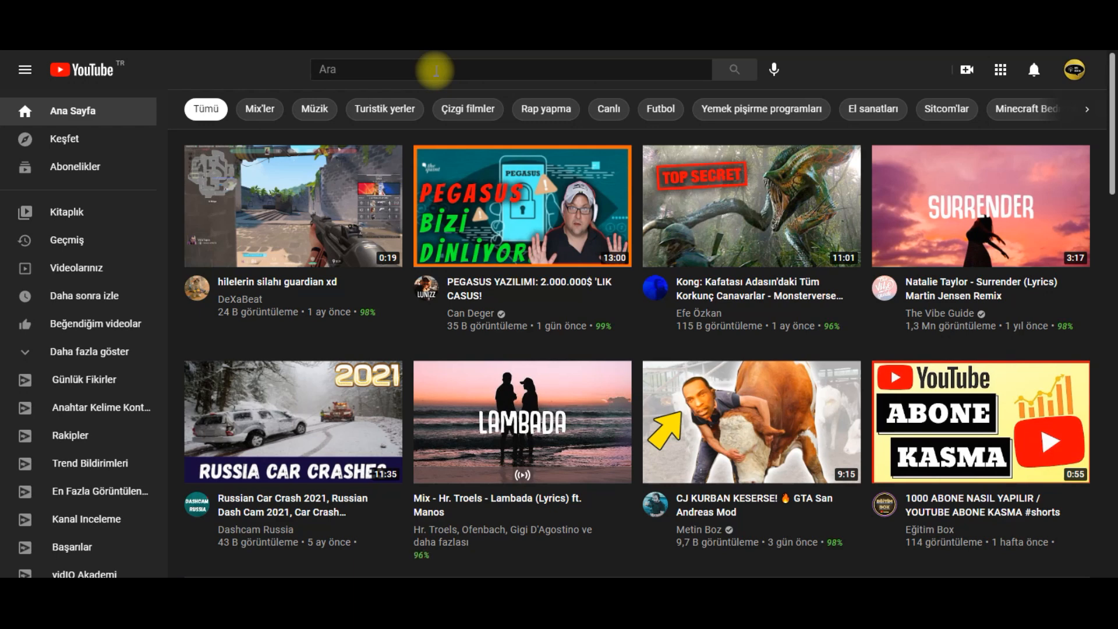
click(435, 69)
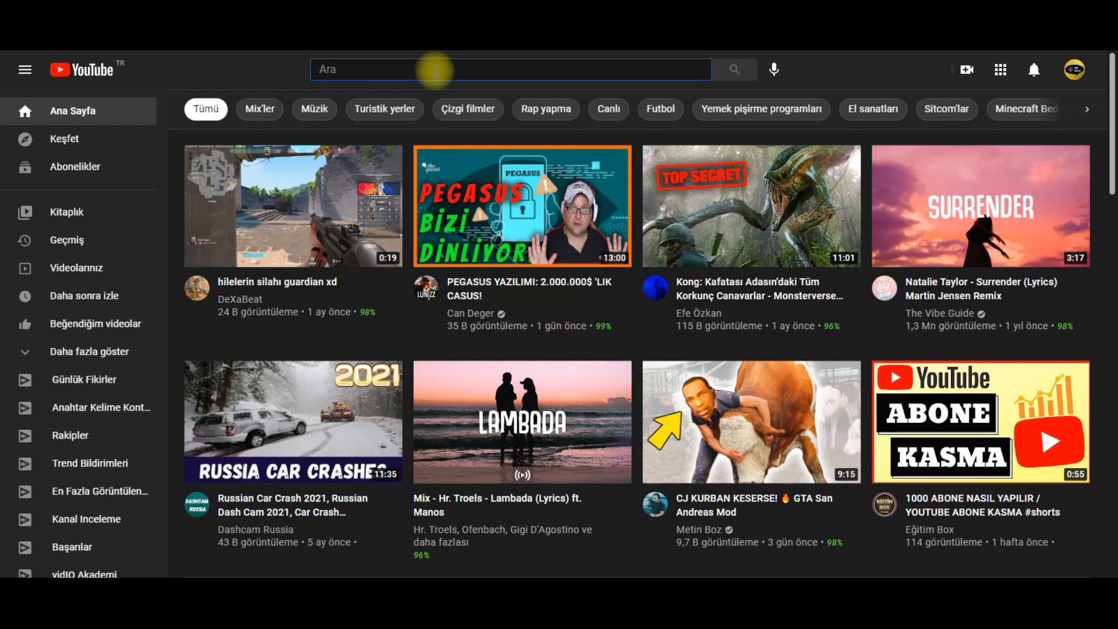
text(yout)
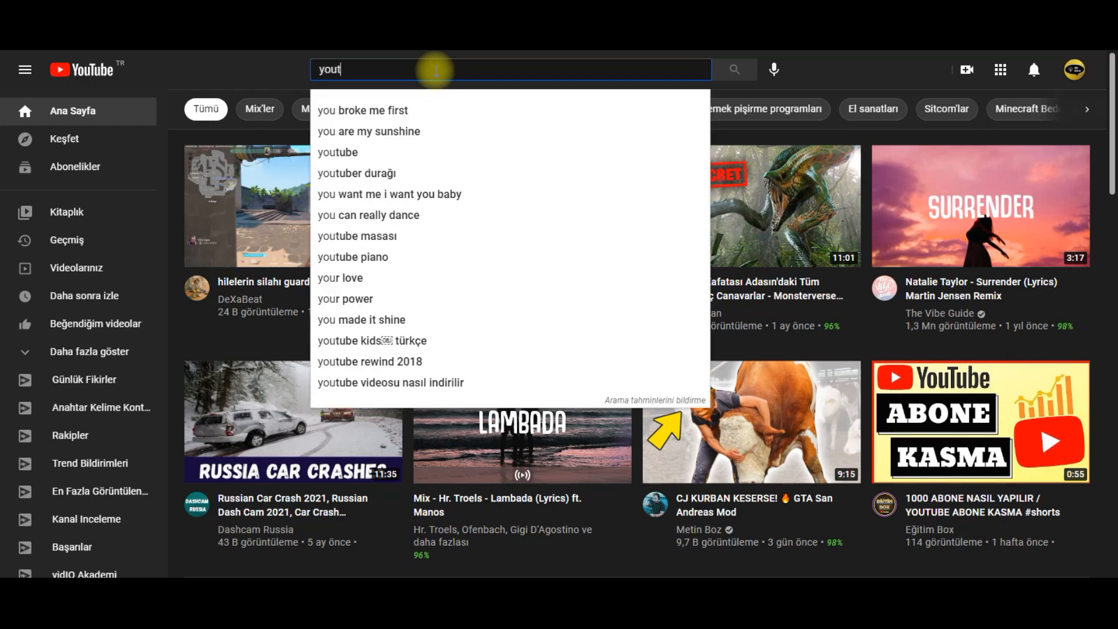
text(ube kü)
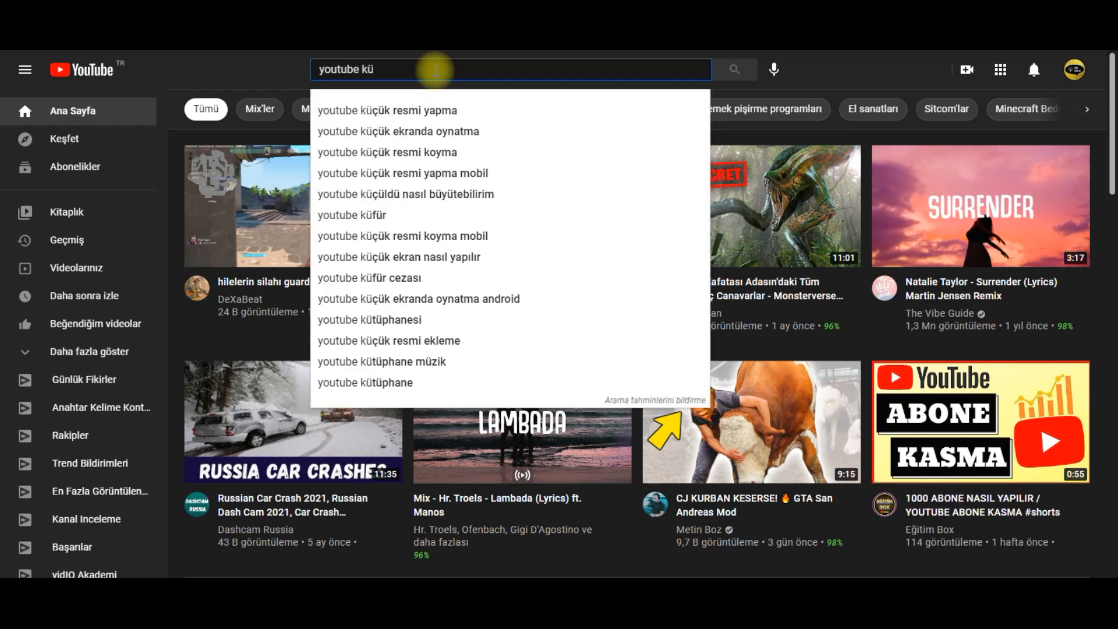
click(404, 109)
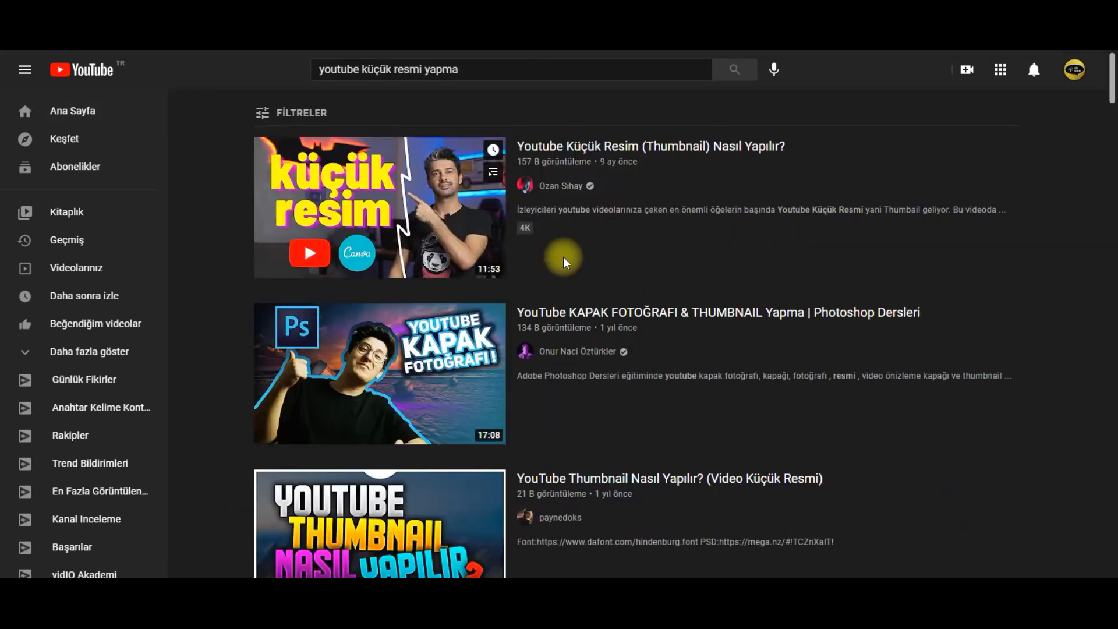
scroll(570, 236, down, 1)
scroll(757, 280, up, 1)
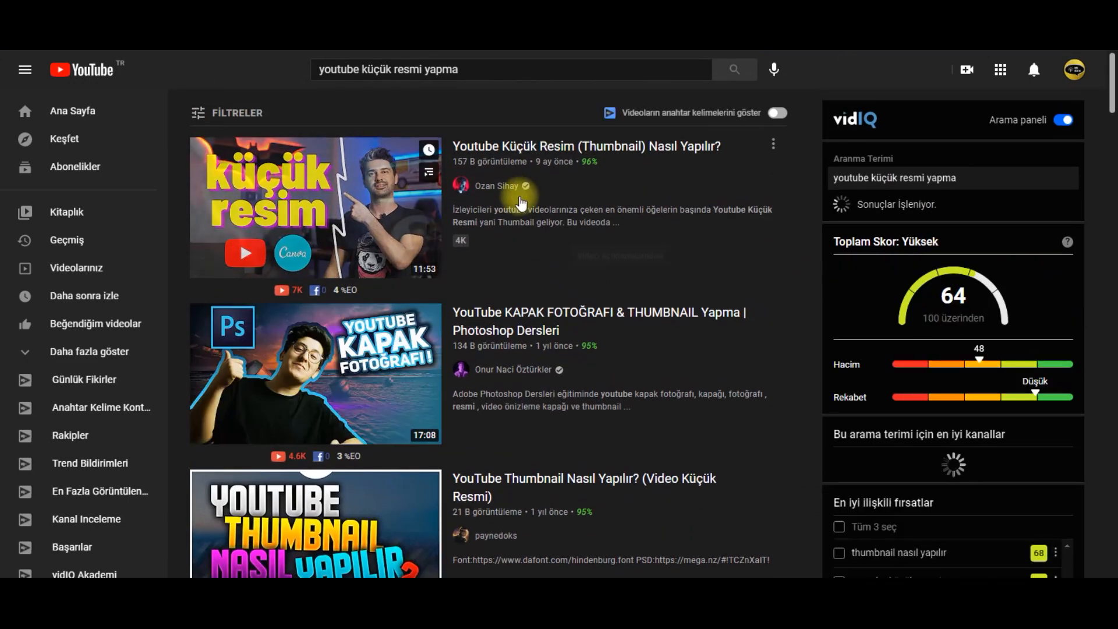
Step: Open and pause the video "Youtube Küçük Resim (Thumbnail) Nasıl Yapılır?", opening its #Thumbnail and #KüçükResim hashtags in new tabs
click(535, 229)
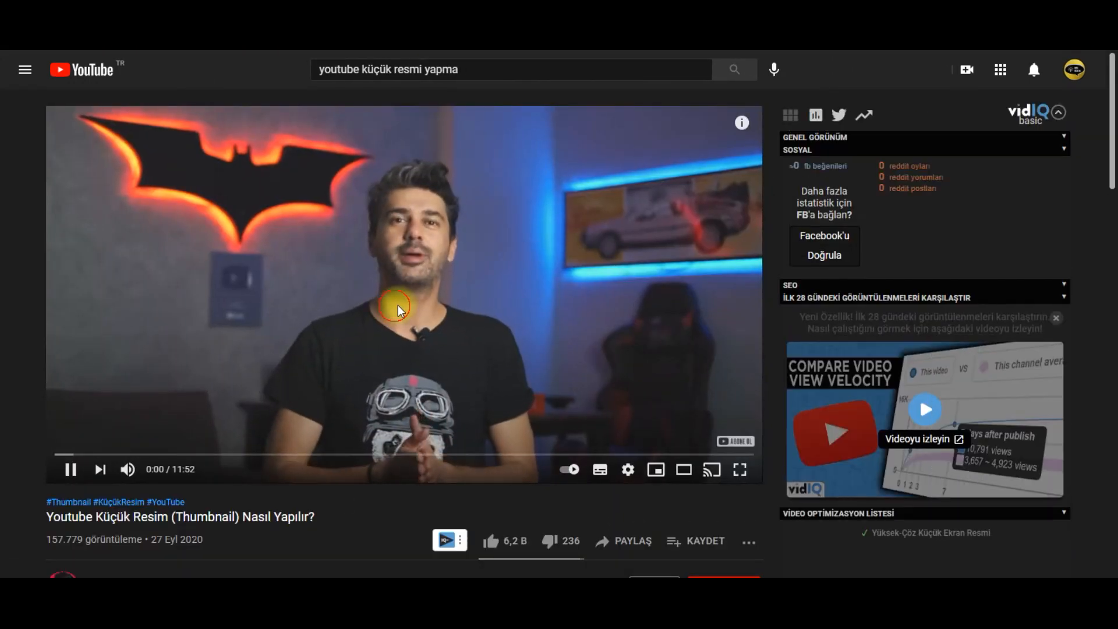
click(397, 305)
scroll(442, 327, down, 3)
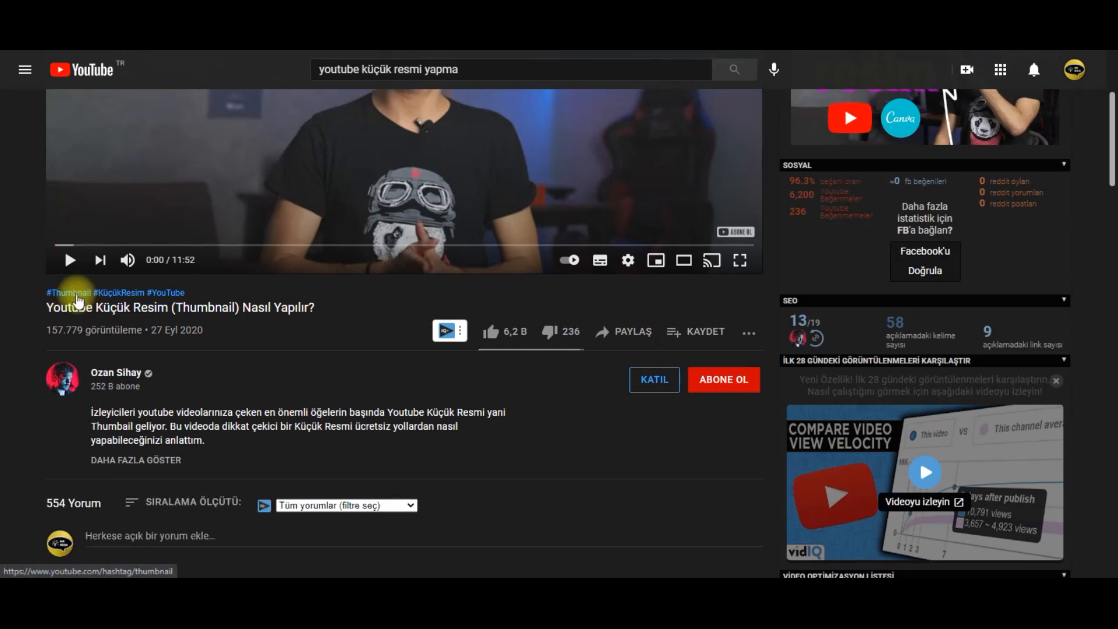
right_click(77, 295)
click(85, 307)
right_click(118, 294)
click(135, 303)
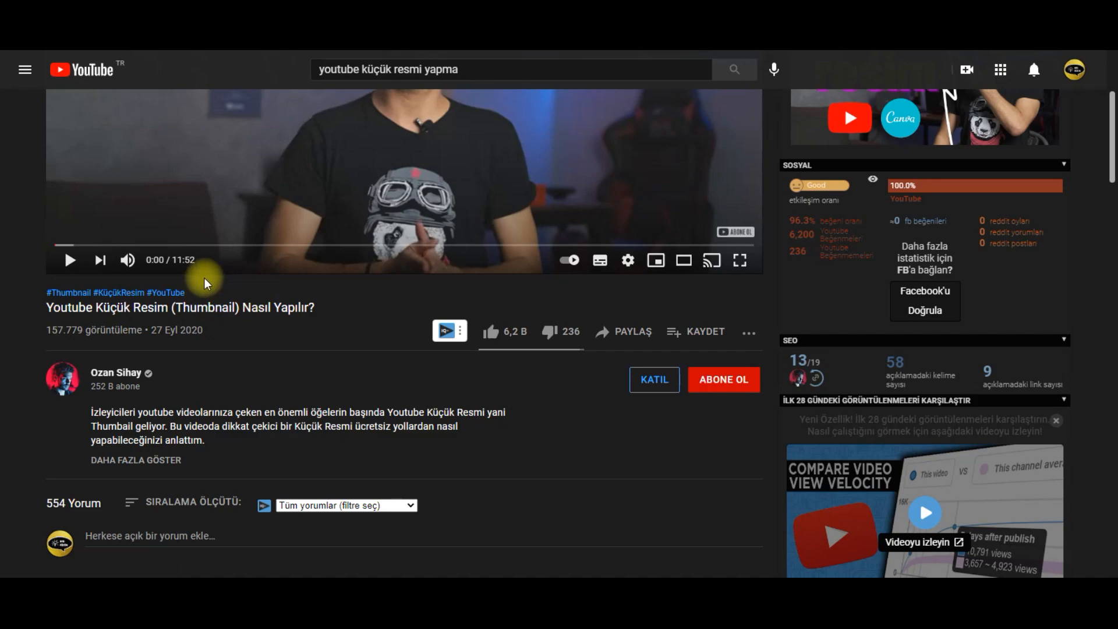
Step: Switch to the #thumbnail hashtag page and look through its videos
click(506, 11)
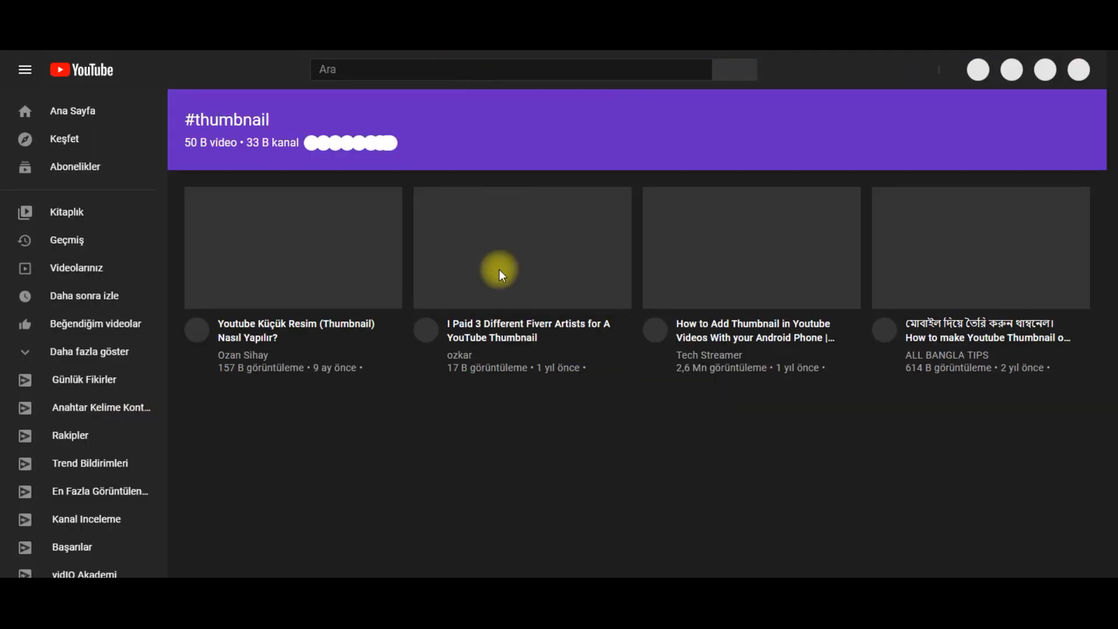
scroll(524, 271, down, 8)
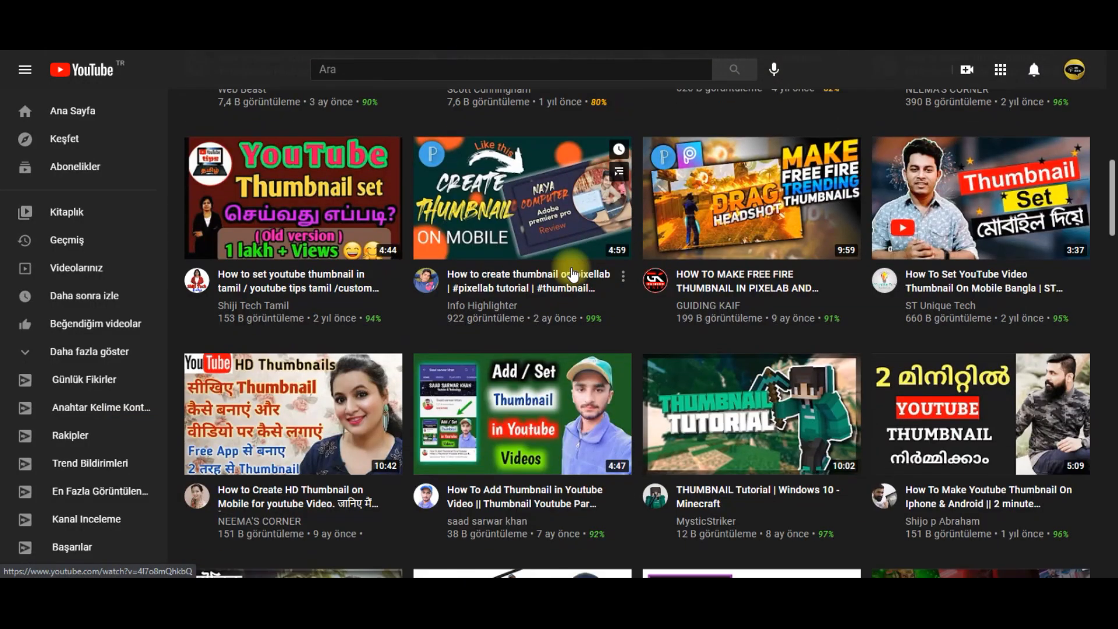
scroll(574, 275, down, 7)
scroll(582, 267, up, 5)
scroll(583, 265, up, 10)
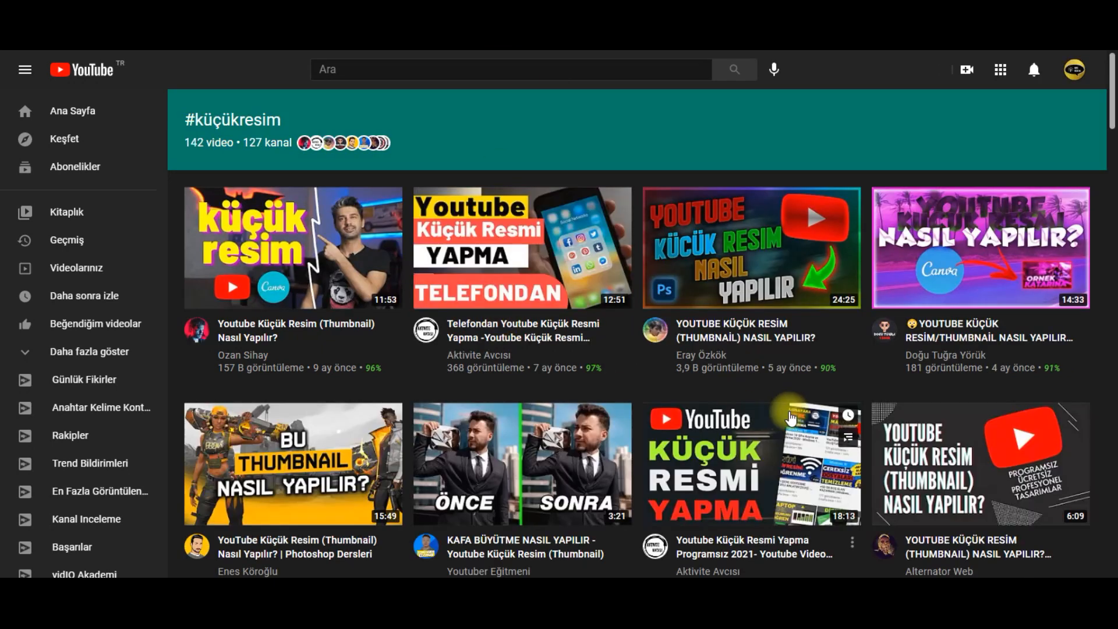
Step: Browse the videos on the #küçükresim hashtag page
scroll(1075, 377, down, 1)
scroll(1075, 372, down, 3)
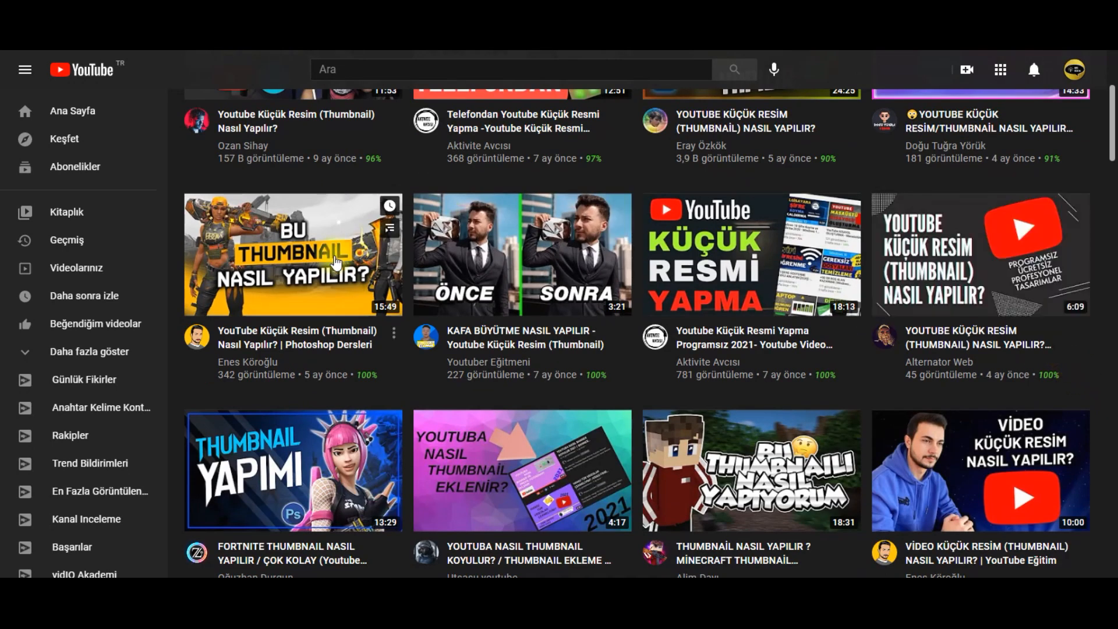
scroll(1083, 320, down, 1)
scroll(1083, 320, down, 4)
scroll(1080, 319, up, 8)
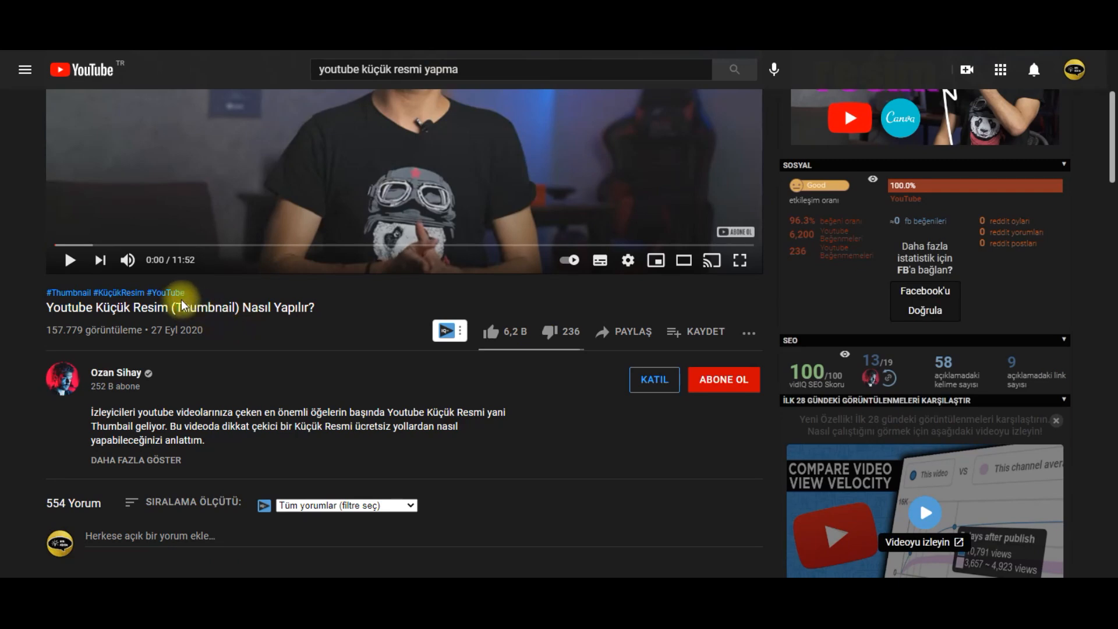
Step: Open the video's #YouTube hashtag in a new tab and look through the videos on that hashtag page
right_click(166, 294)
click(180, 301)
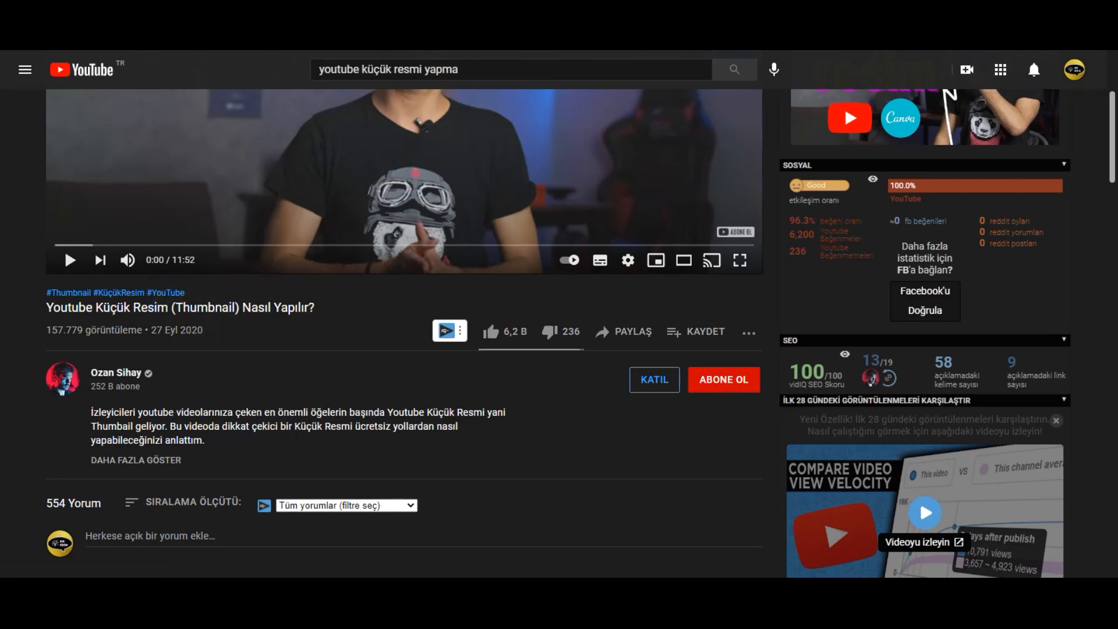
key(ctrl+Tab)
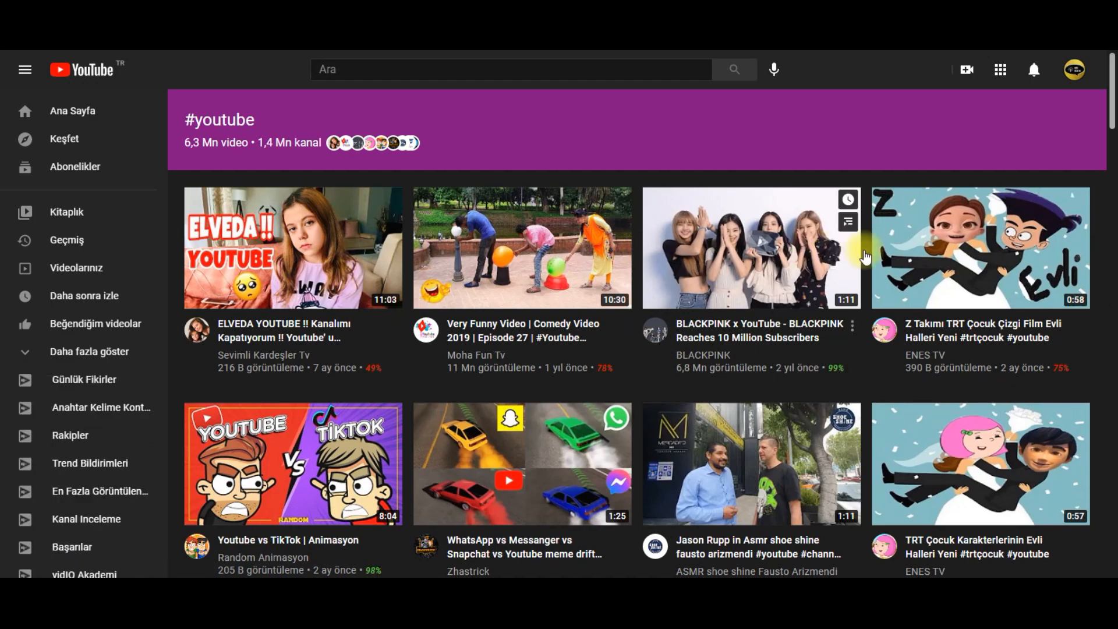
scroll(1001, 355, down, 2)
scroll(1020, 341, down, 2)
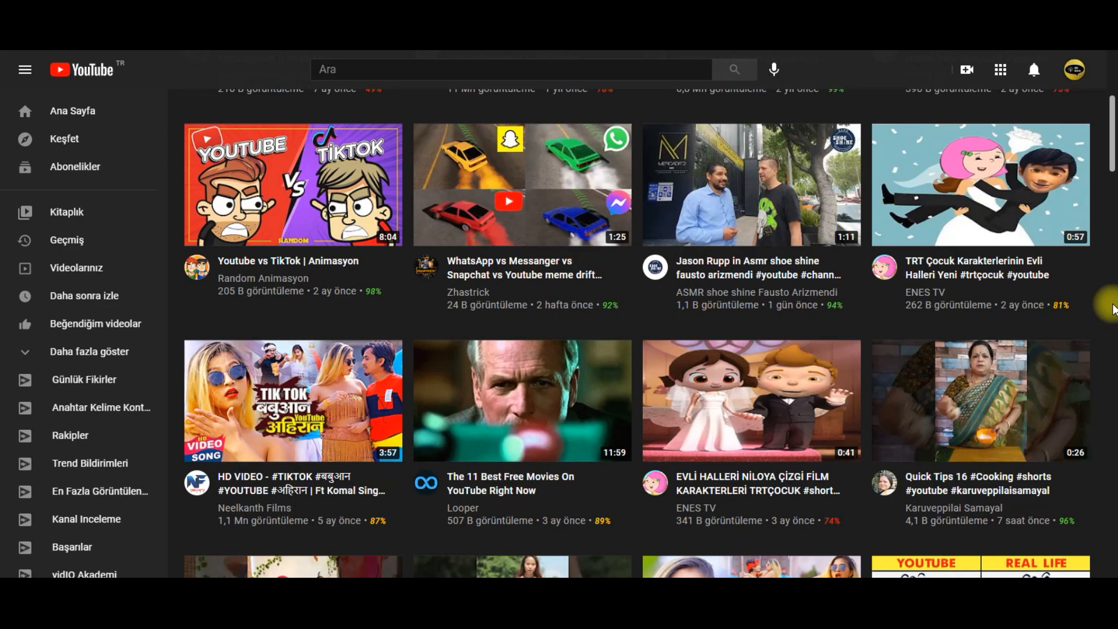
scroll(1112, 308, down, 2)
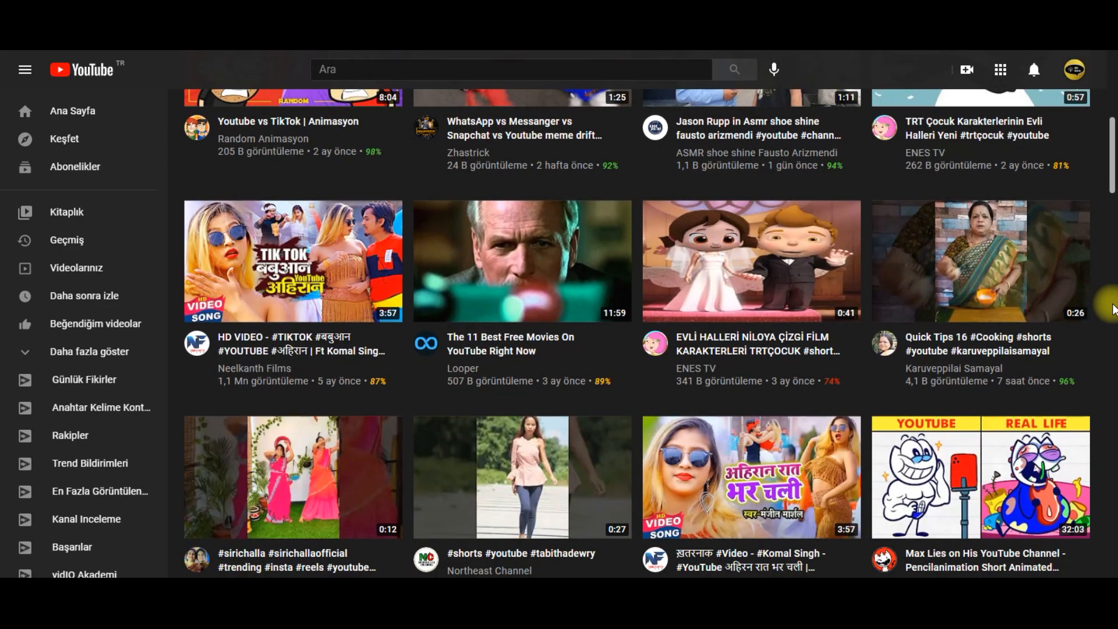
scroll(1112, 308, down, 7)
scroll(1112, 309, down, 4)
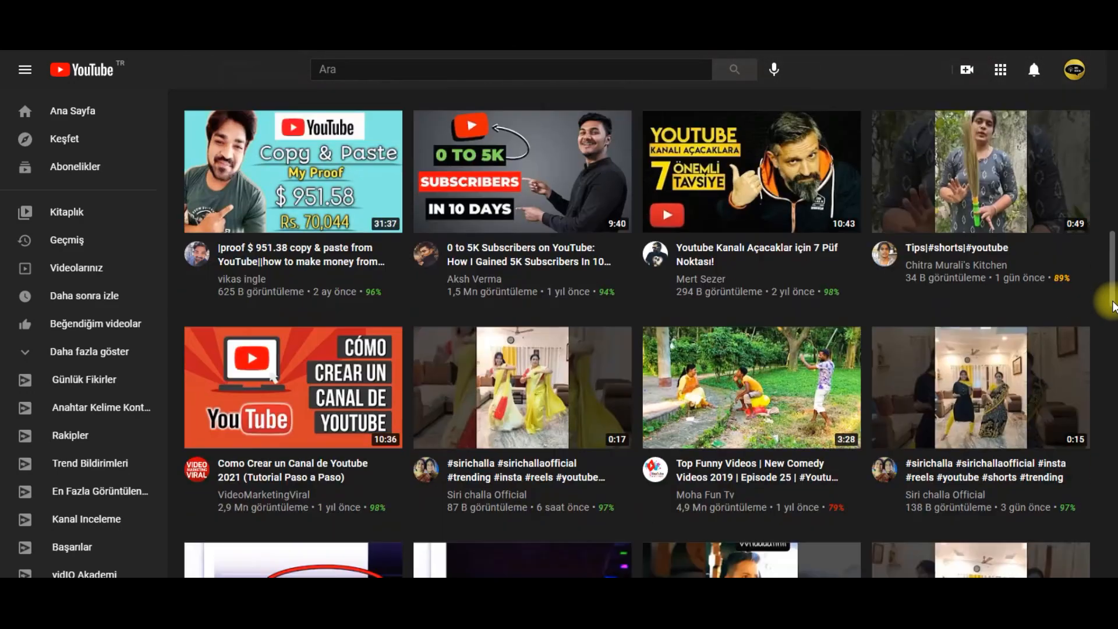
scroll(1112, 306, up, 11)
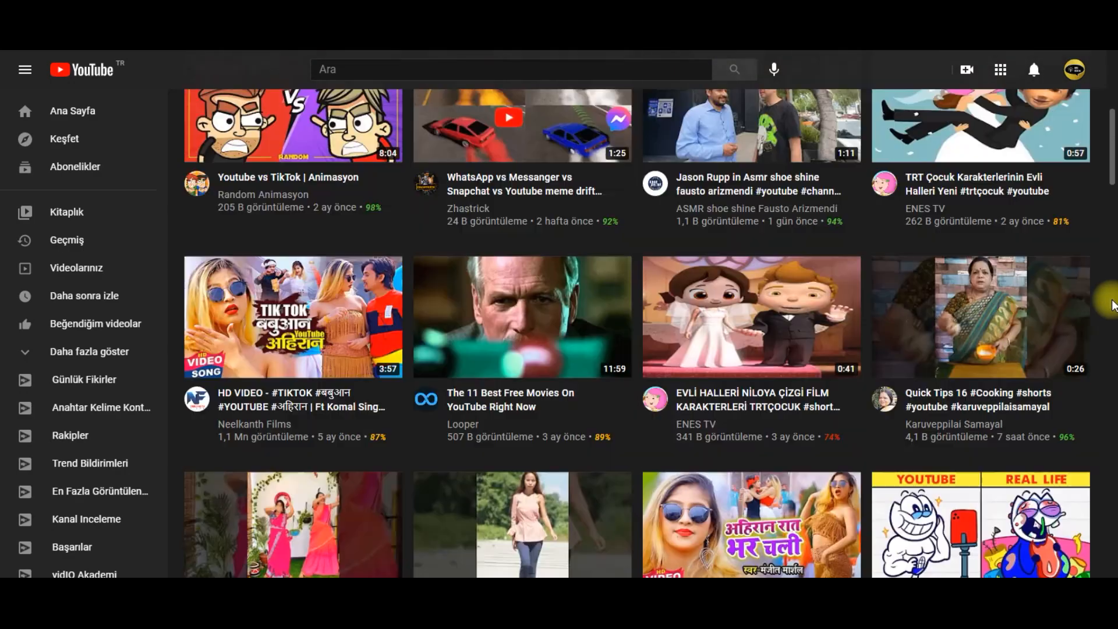
scroll(1112, 306, up, 5)
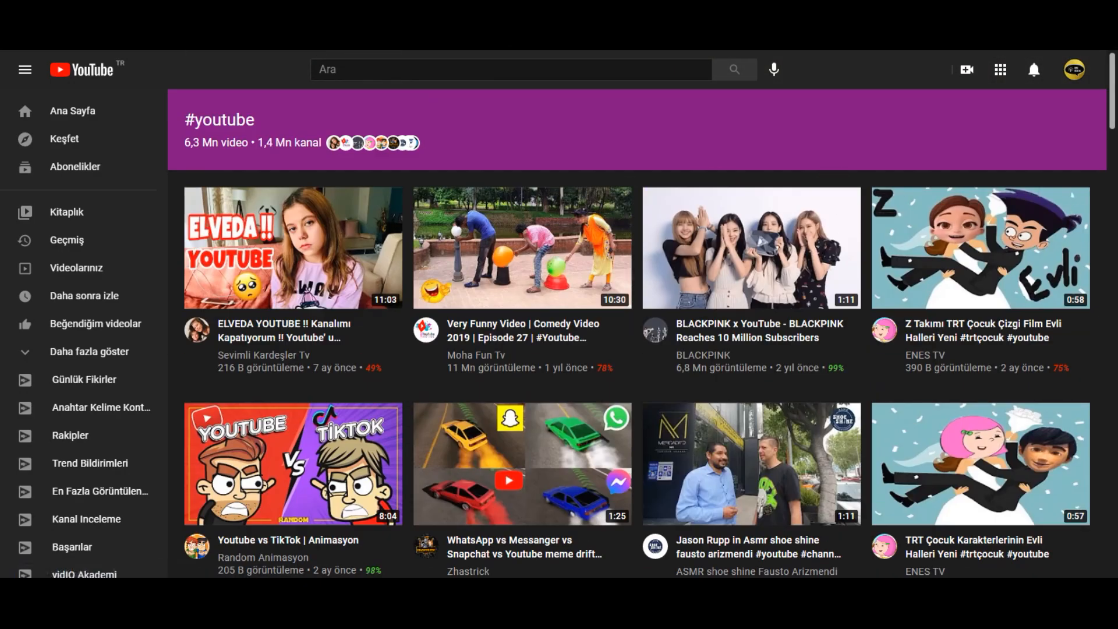